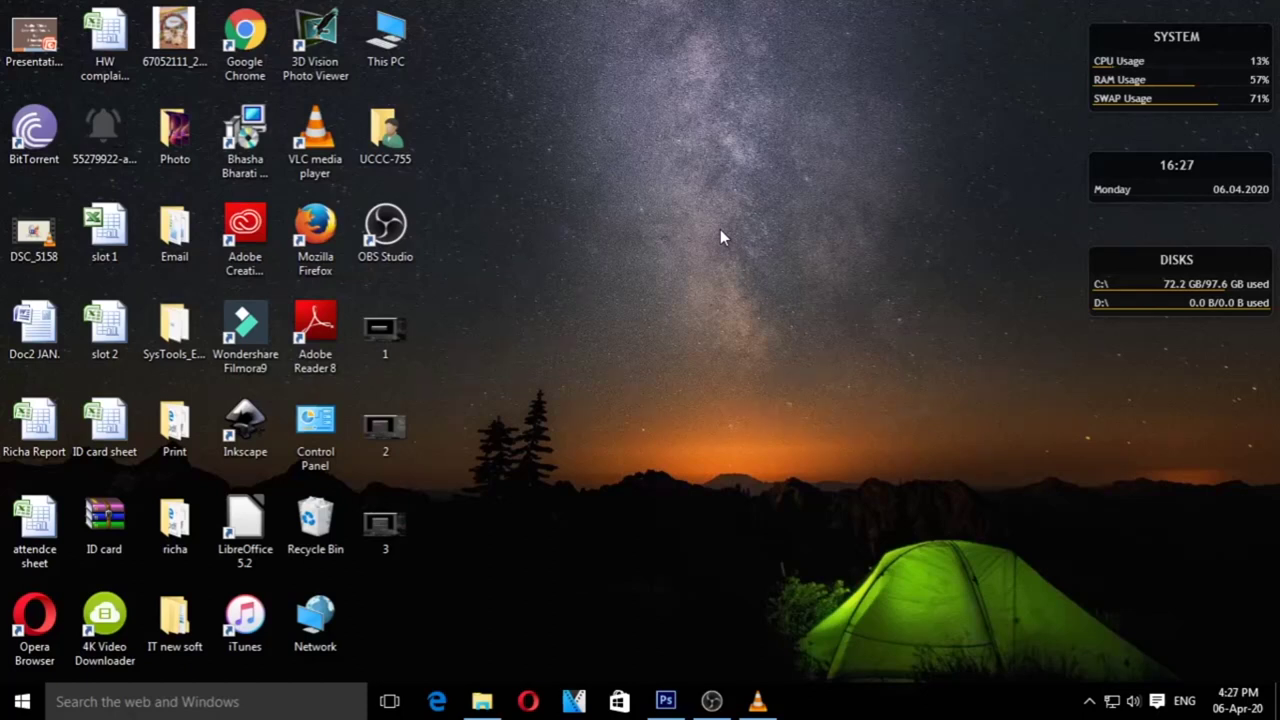
- Open Google Chrome and go to the obsproject.com website
right_click(542, 189)
click(592, 247)
double_click(238, 65)
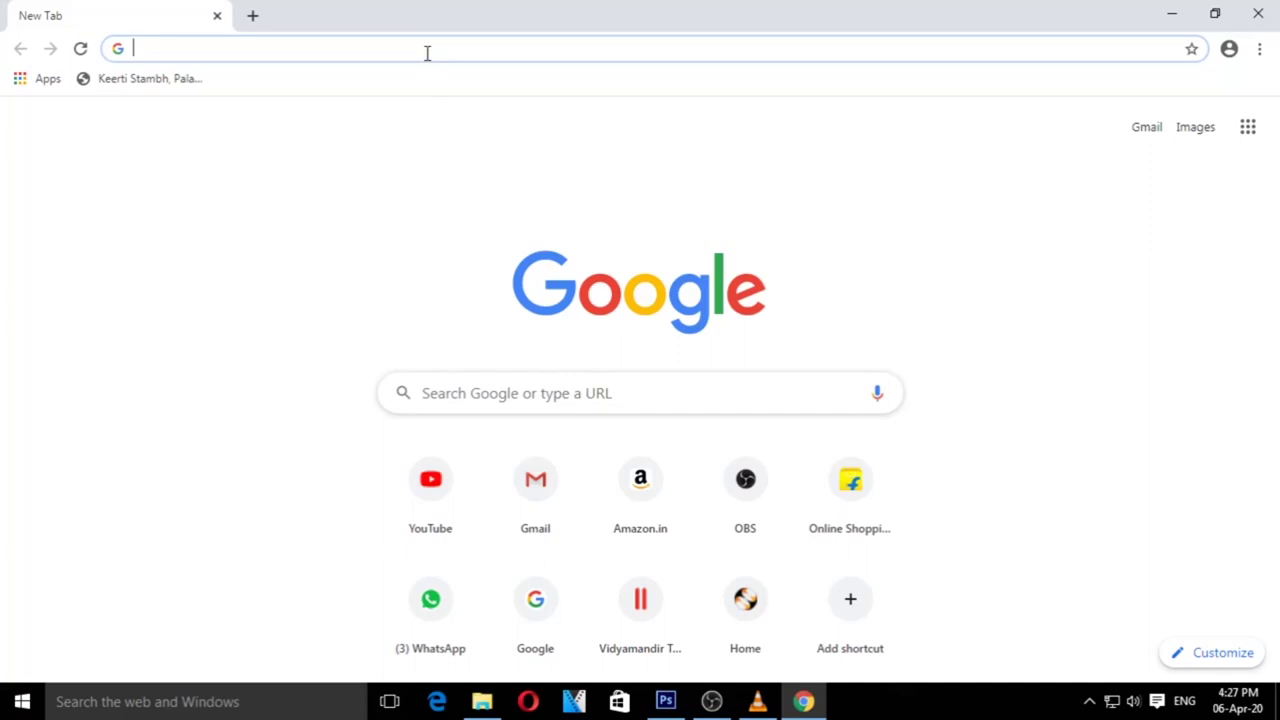
text(OBS)
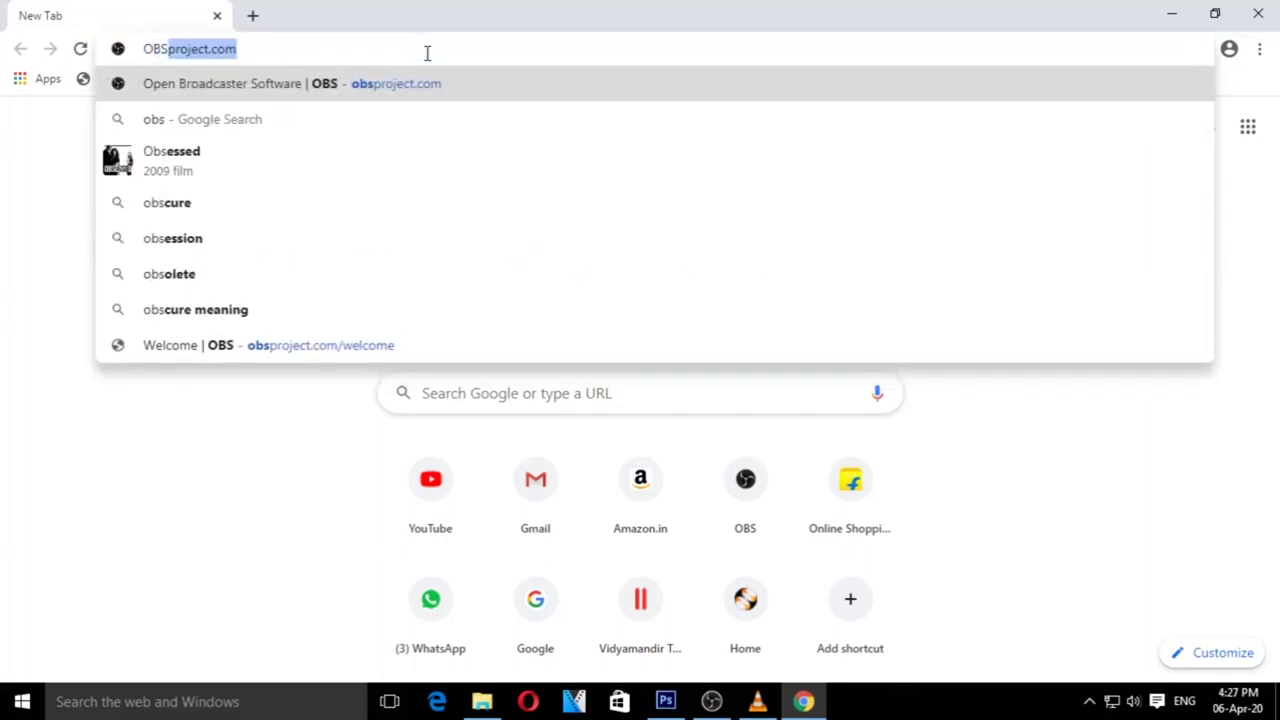
text(PROJECT)
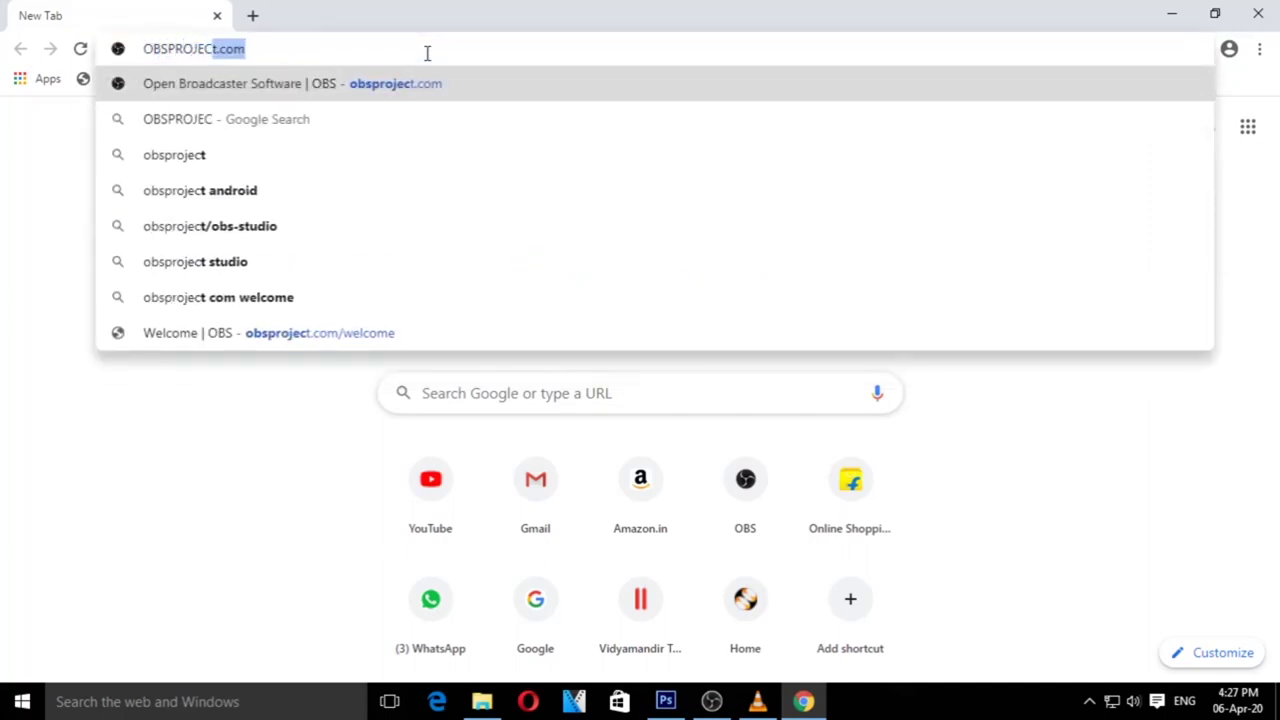
text(.COM)
key(Return)
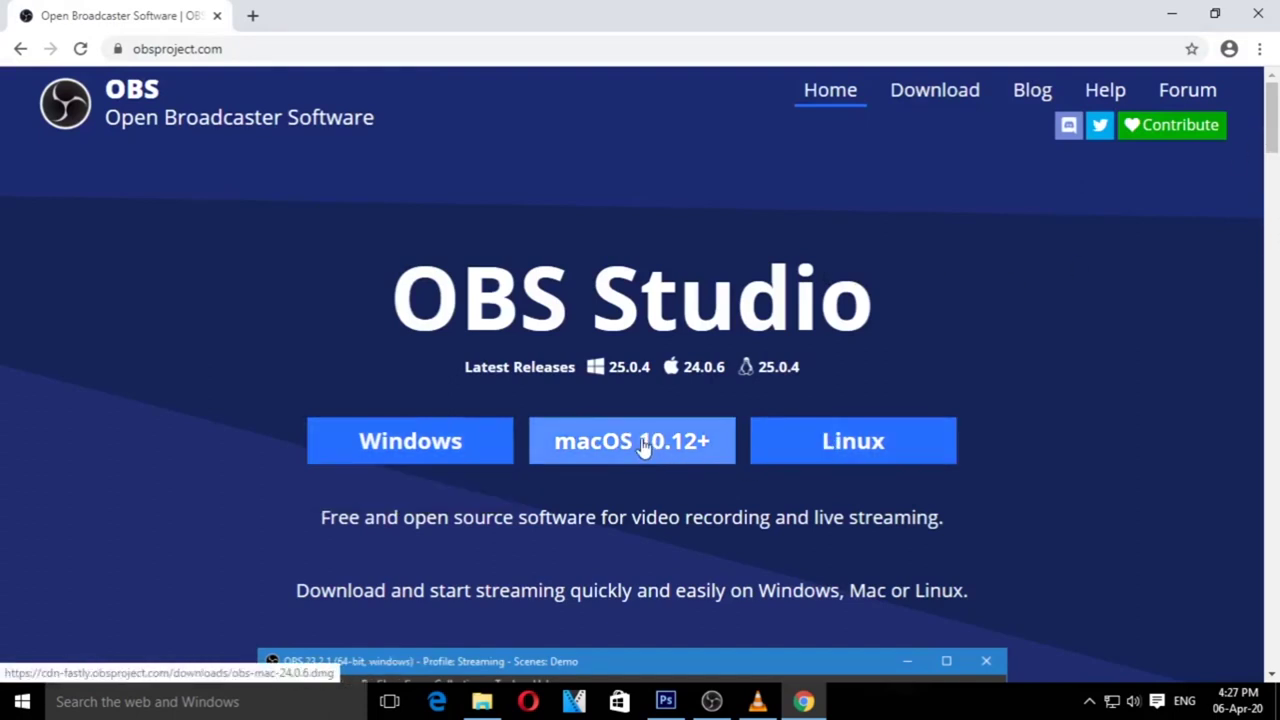
- Download the Windows version of OBS Studio and launch the downloaded installer
click(407, 448)
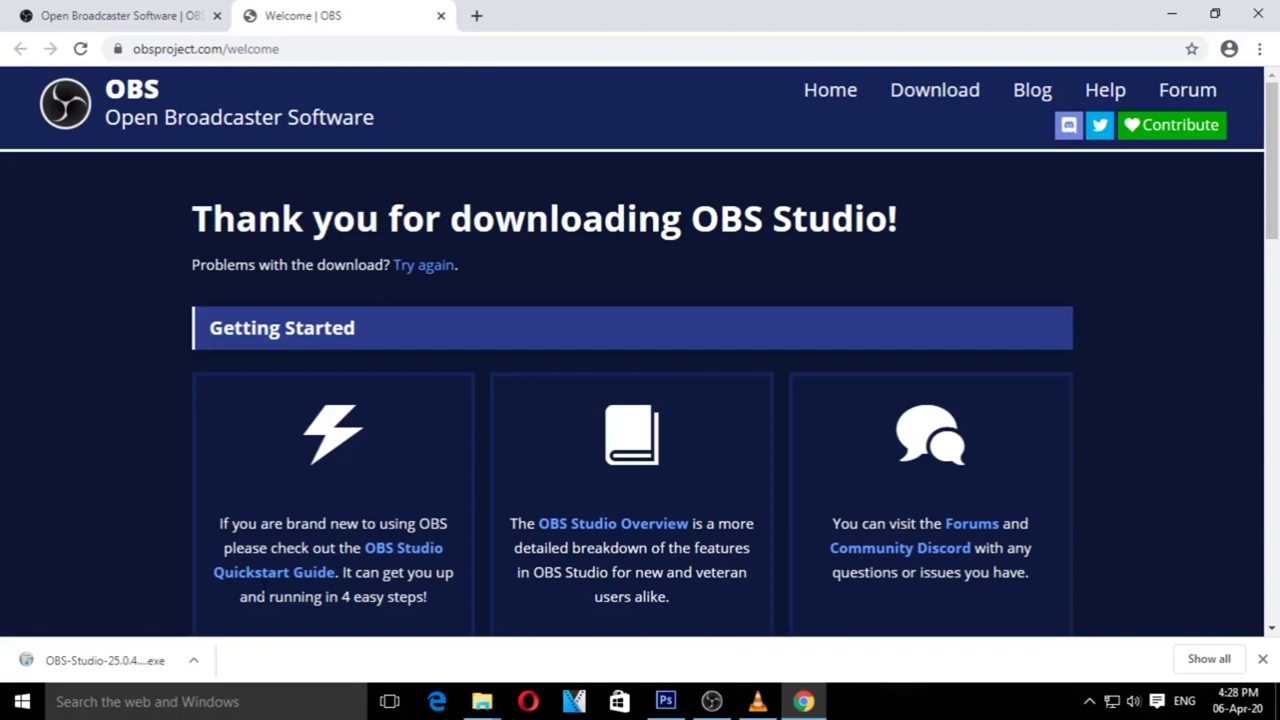
click(121, 645)
click(97, 668)
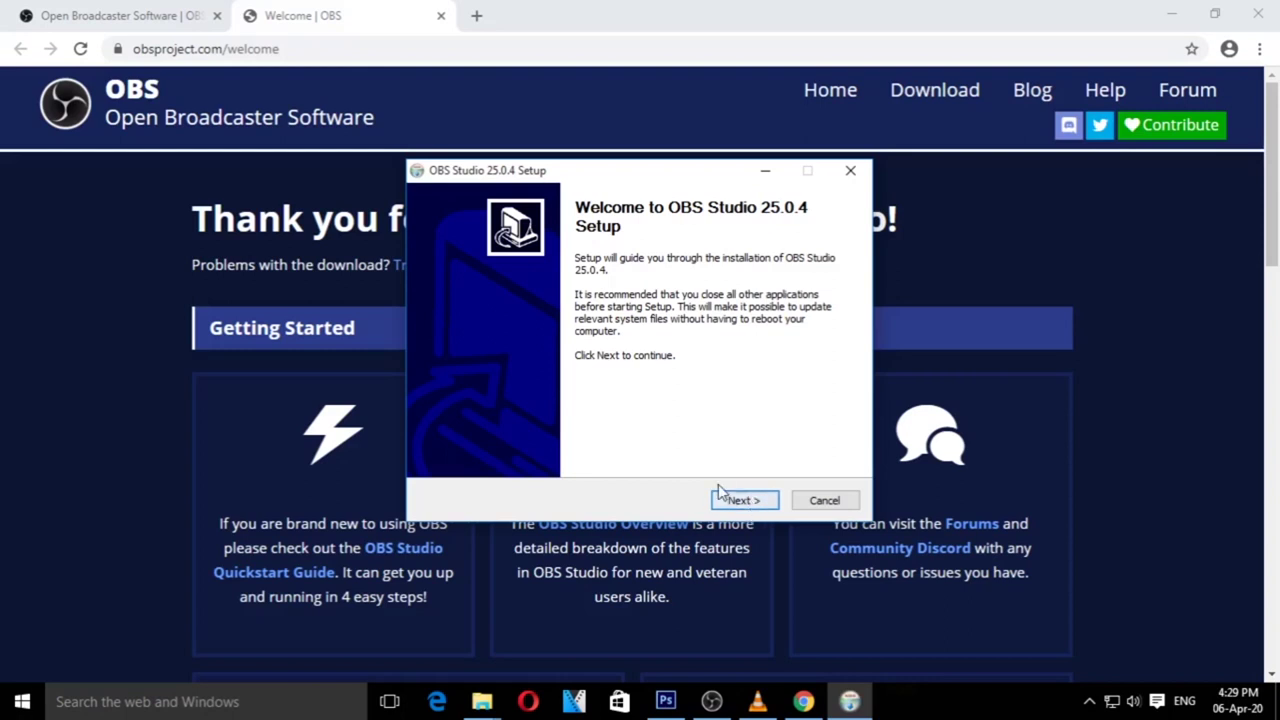
- Quit the OBS Studio 25.0.4 setup and minimise the browser
click(812, 500)
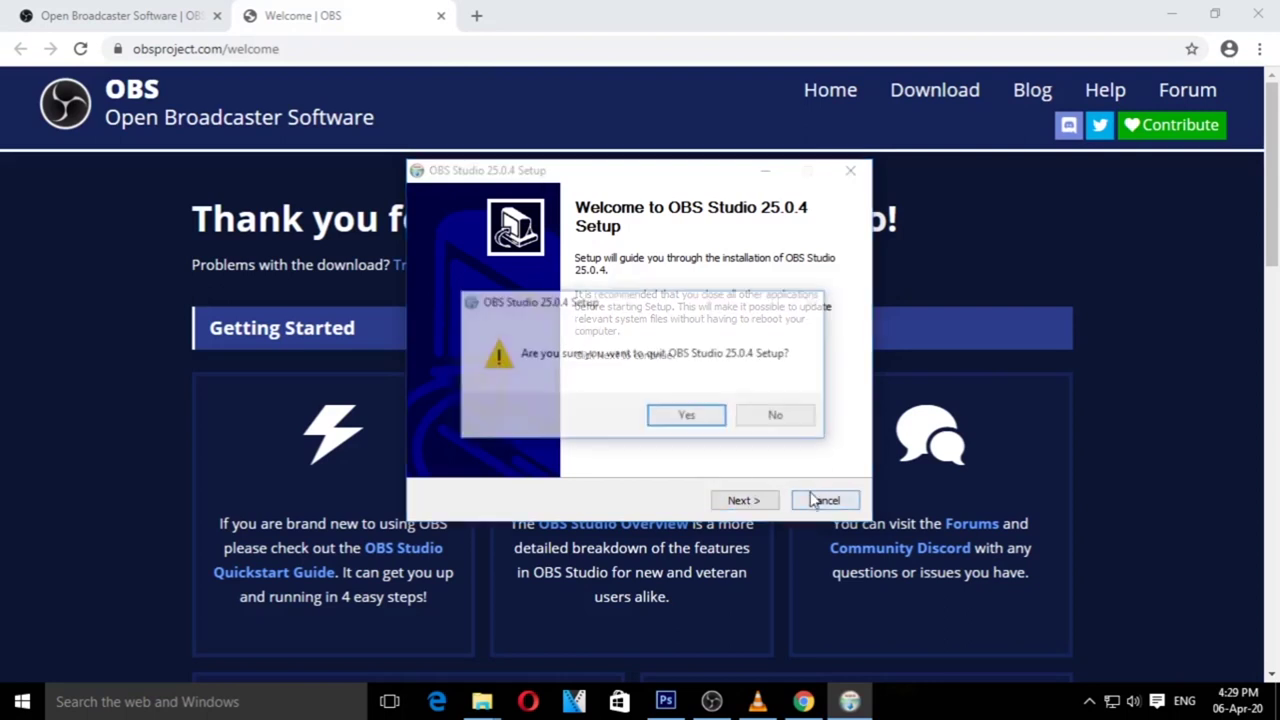
click(672, 414)
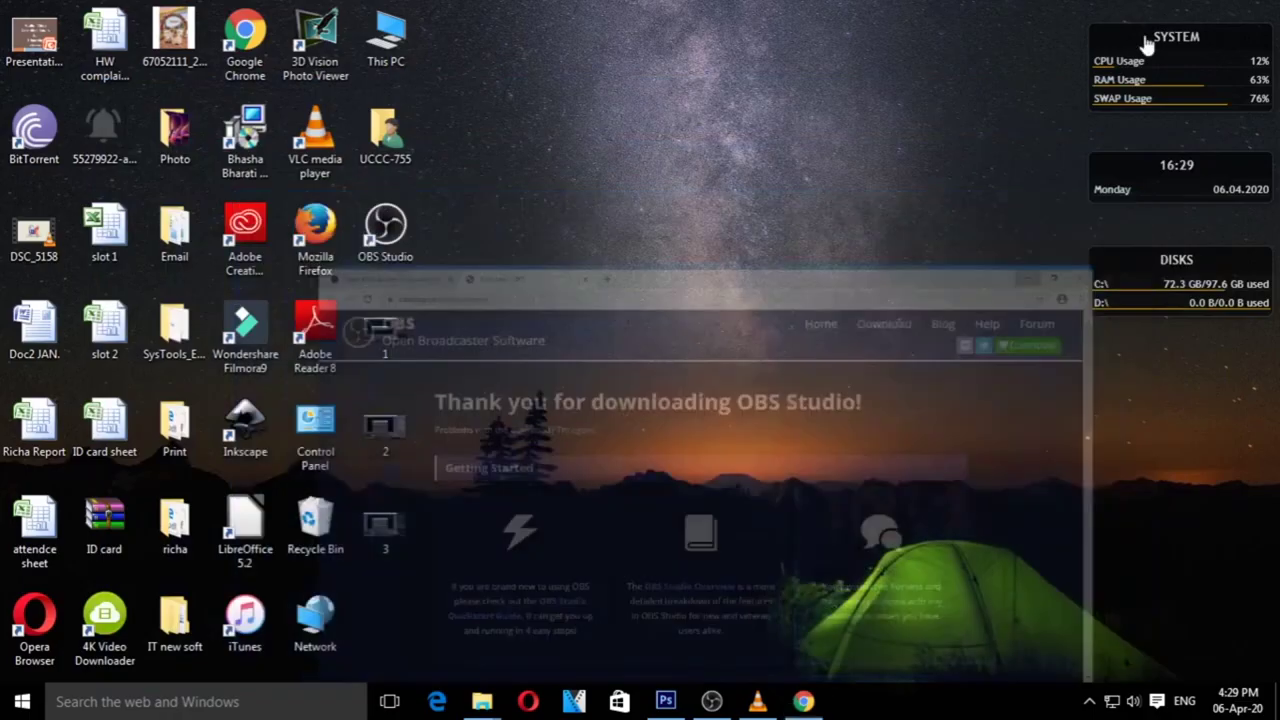
click(1170, 12)
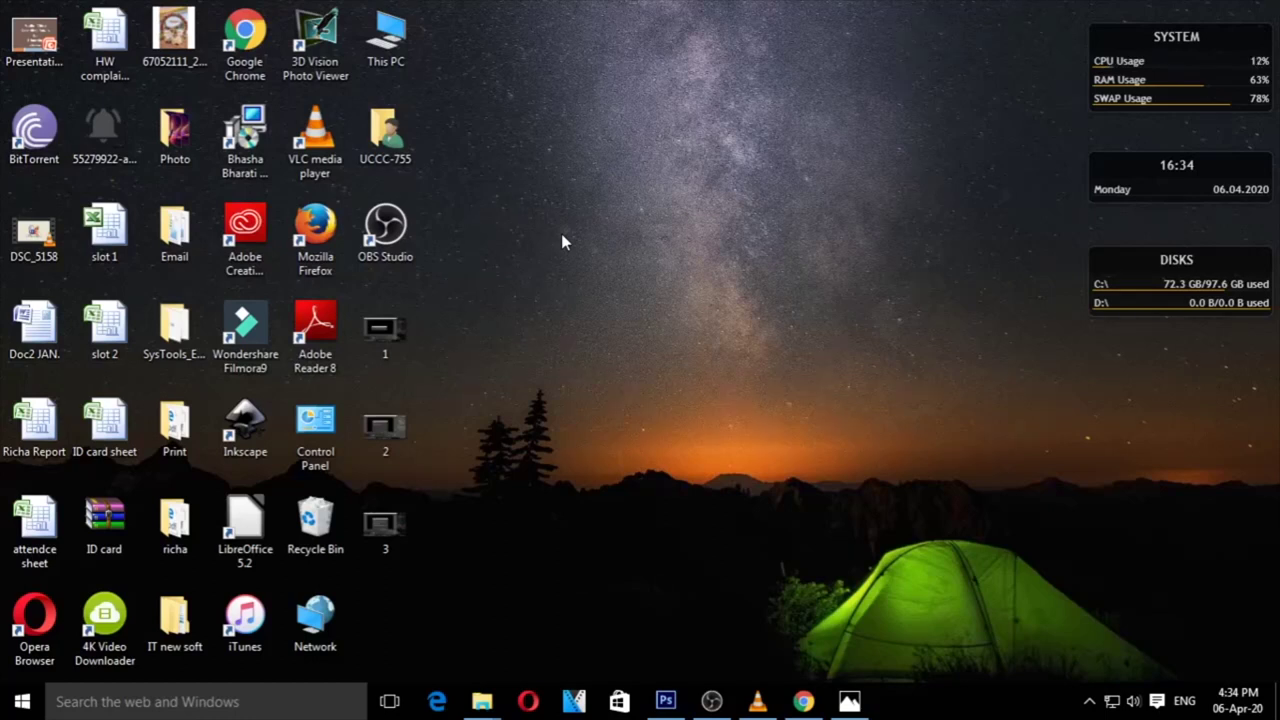
- View the desktop images of the OBS auto-configuration wizard, from the initial question to the final results, and close the viewer
double_click(388, 330)
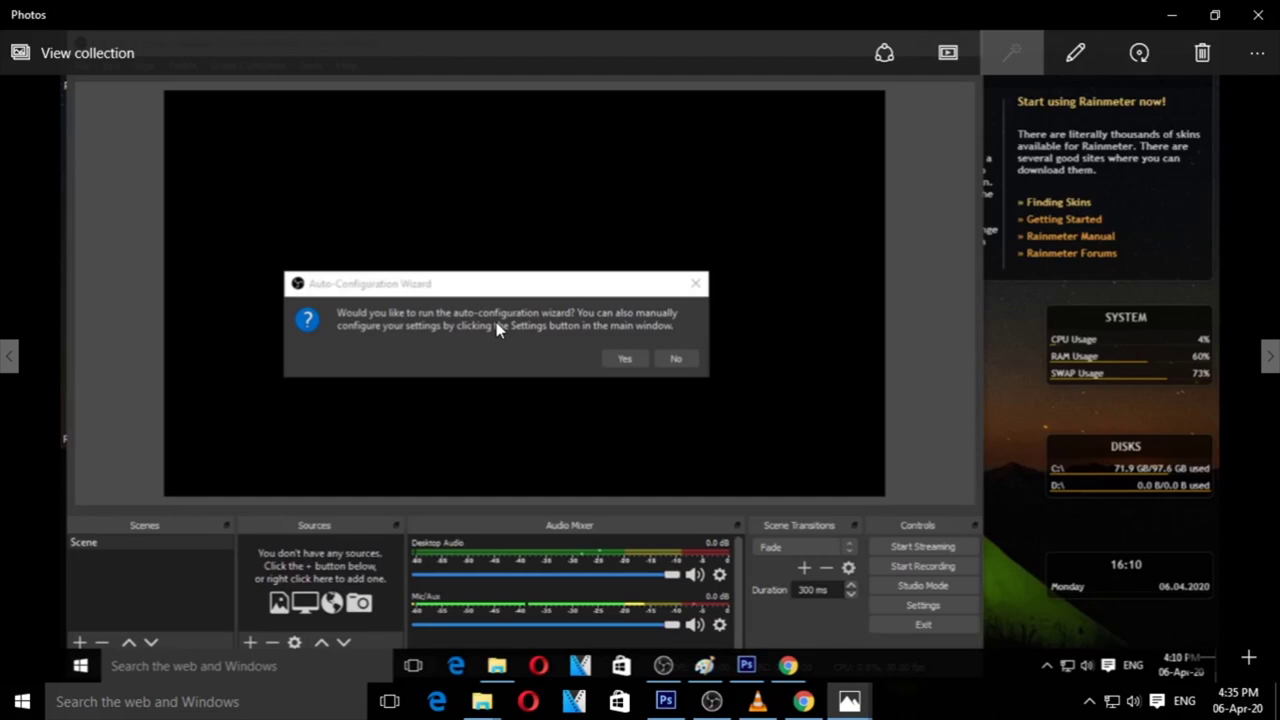
click(7, 366)
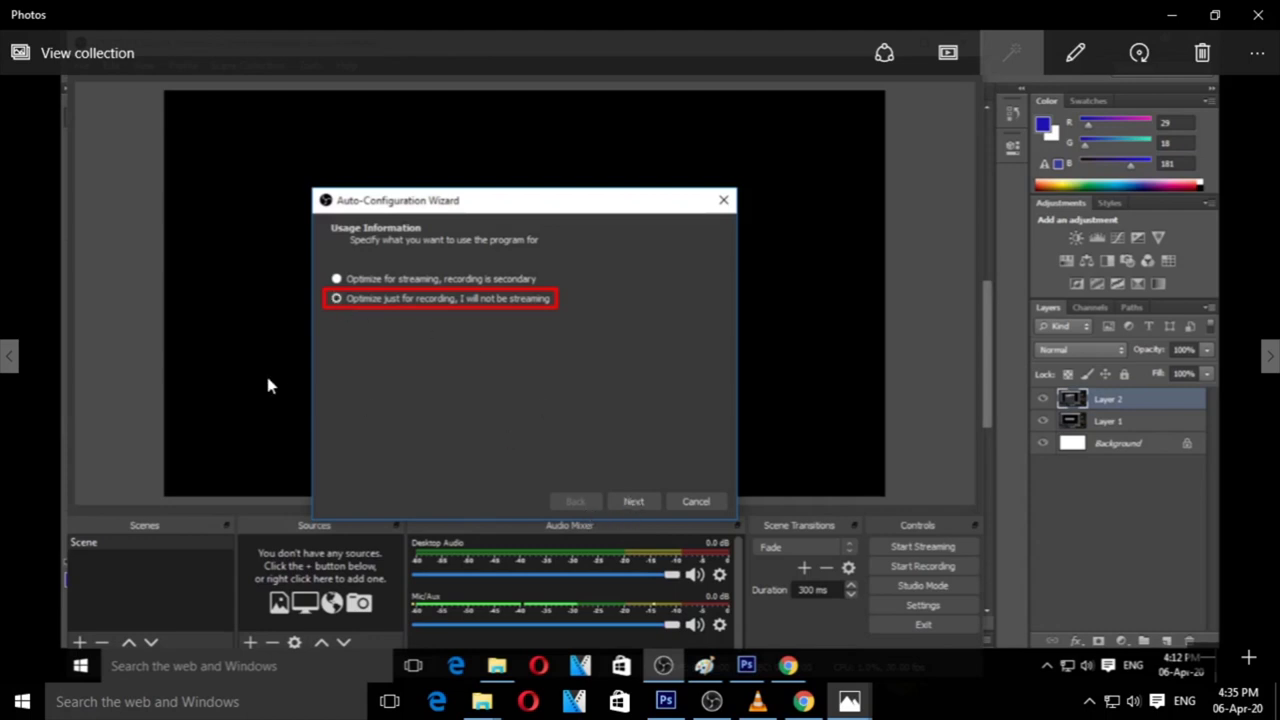
click(9, 357)
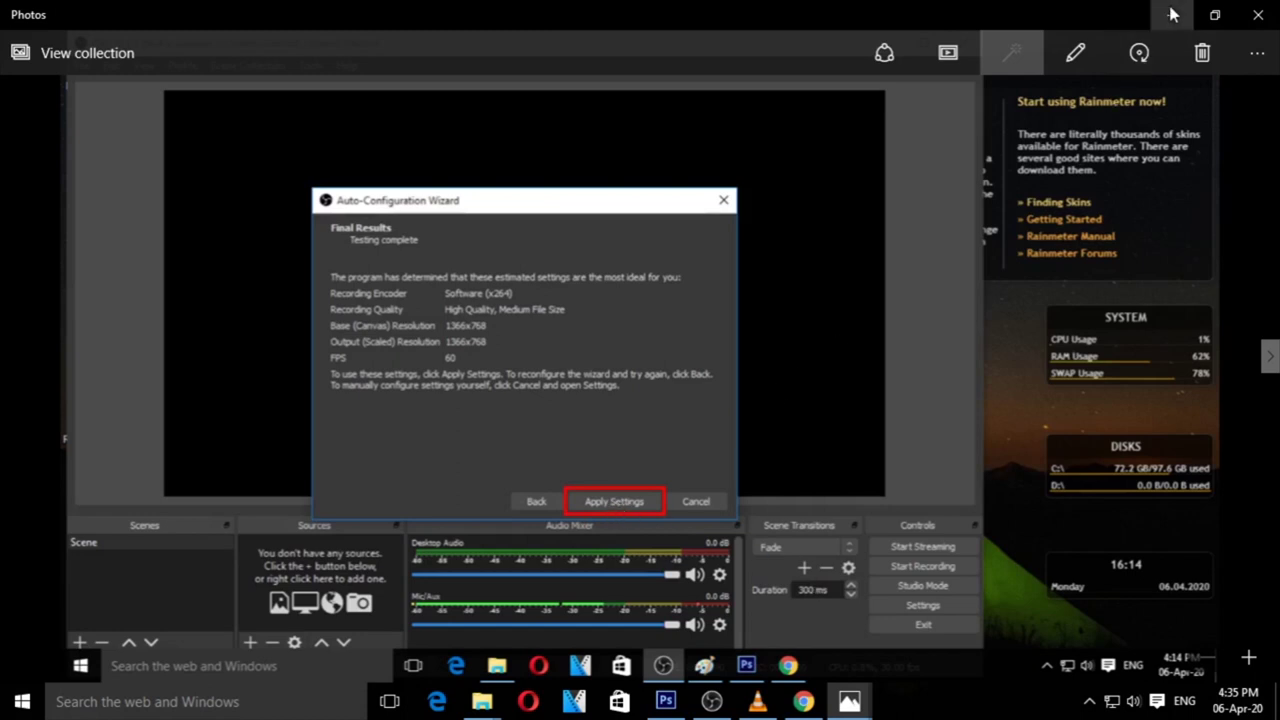
key(Left)
click(1258, 14)
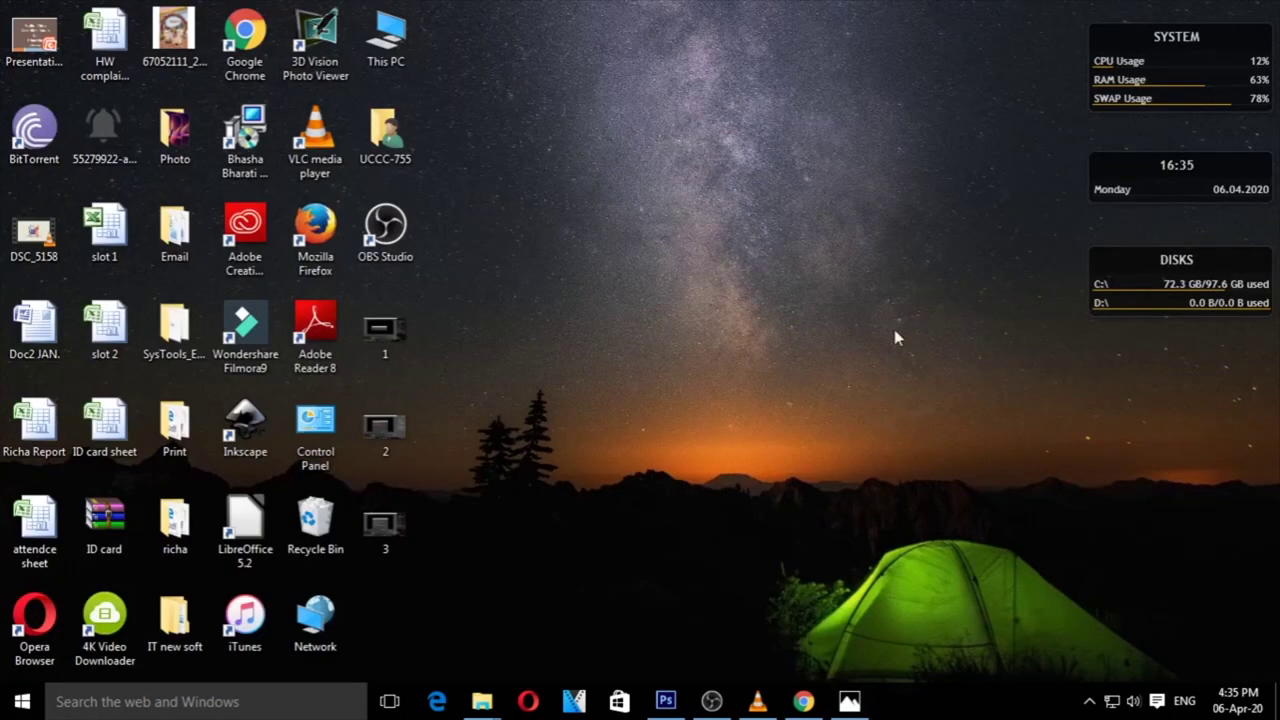
- Switch to OBS and add a new Display Capture source named Display Capture 2 for Display 1 with cursor capture enabled
click(712, 701)
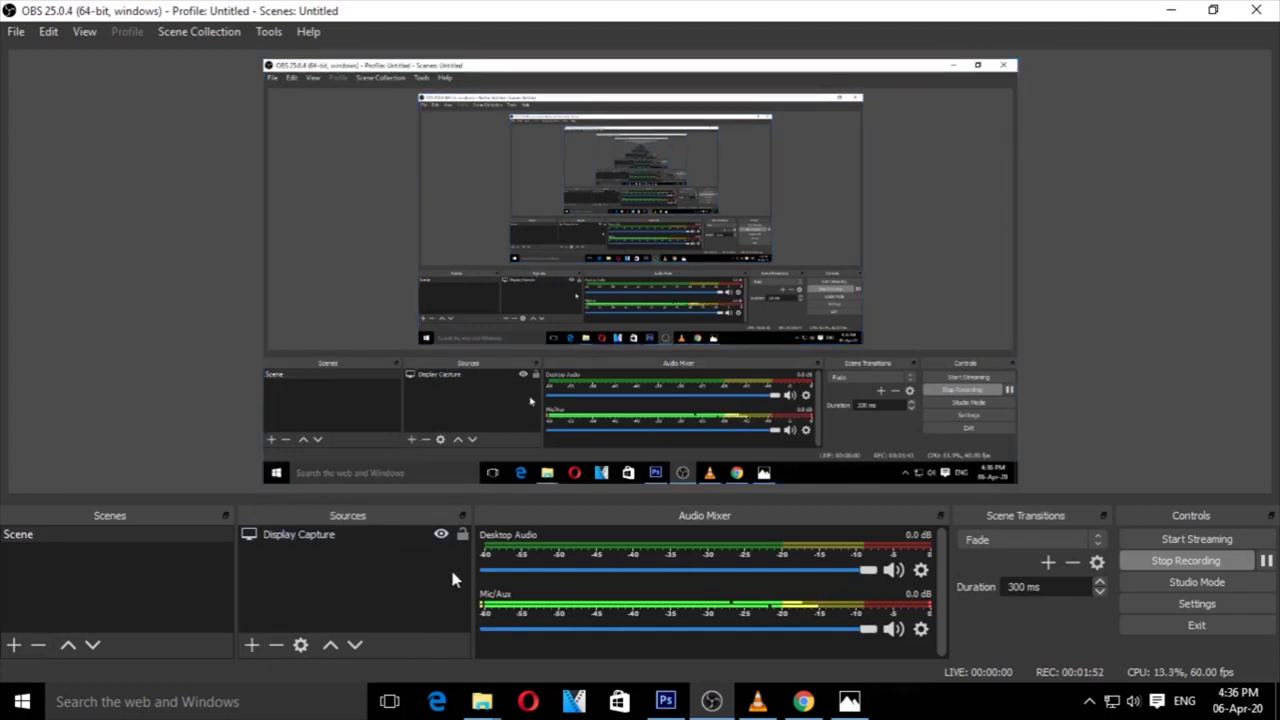
click(312, 540)
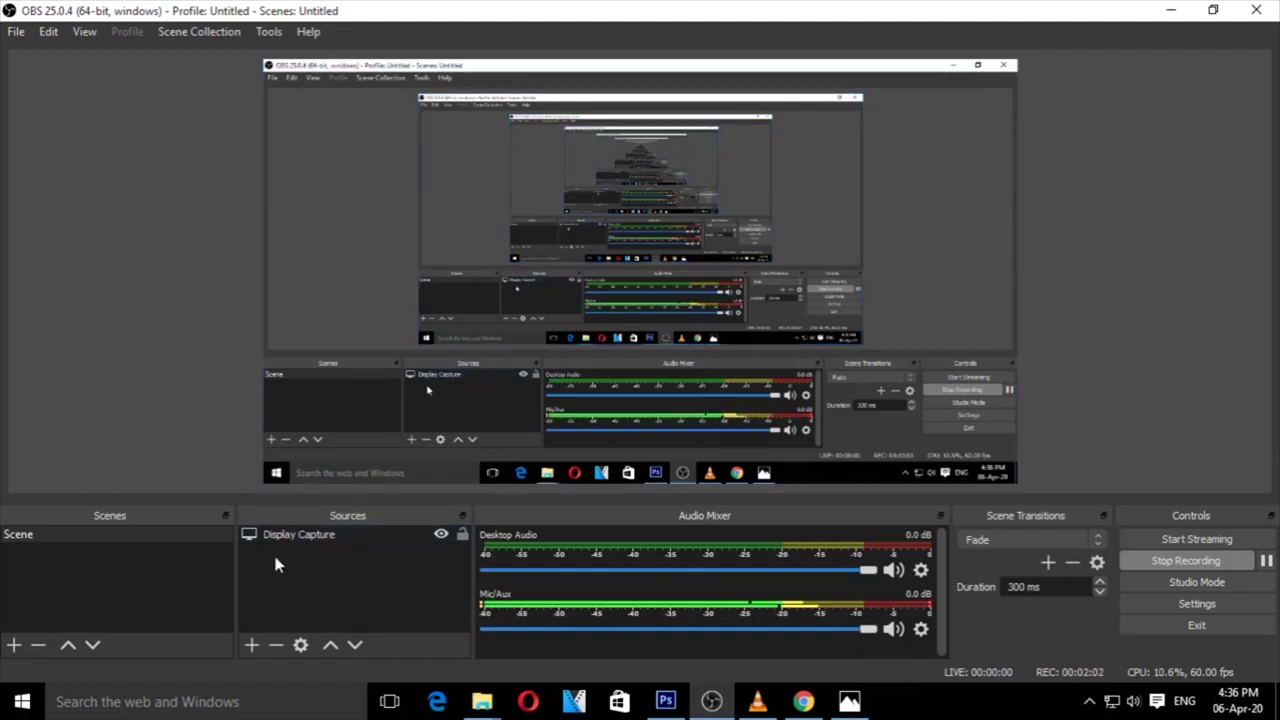
click(254, 644)
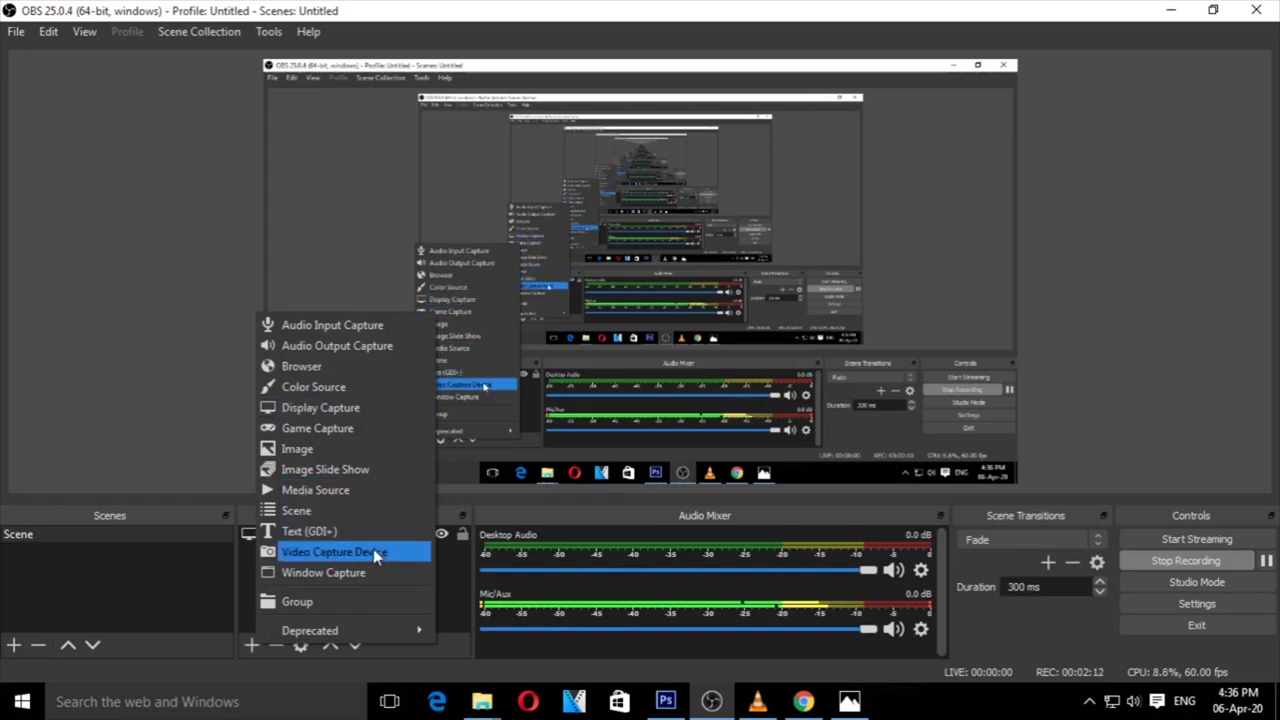
click(335, 410)
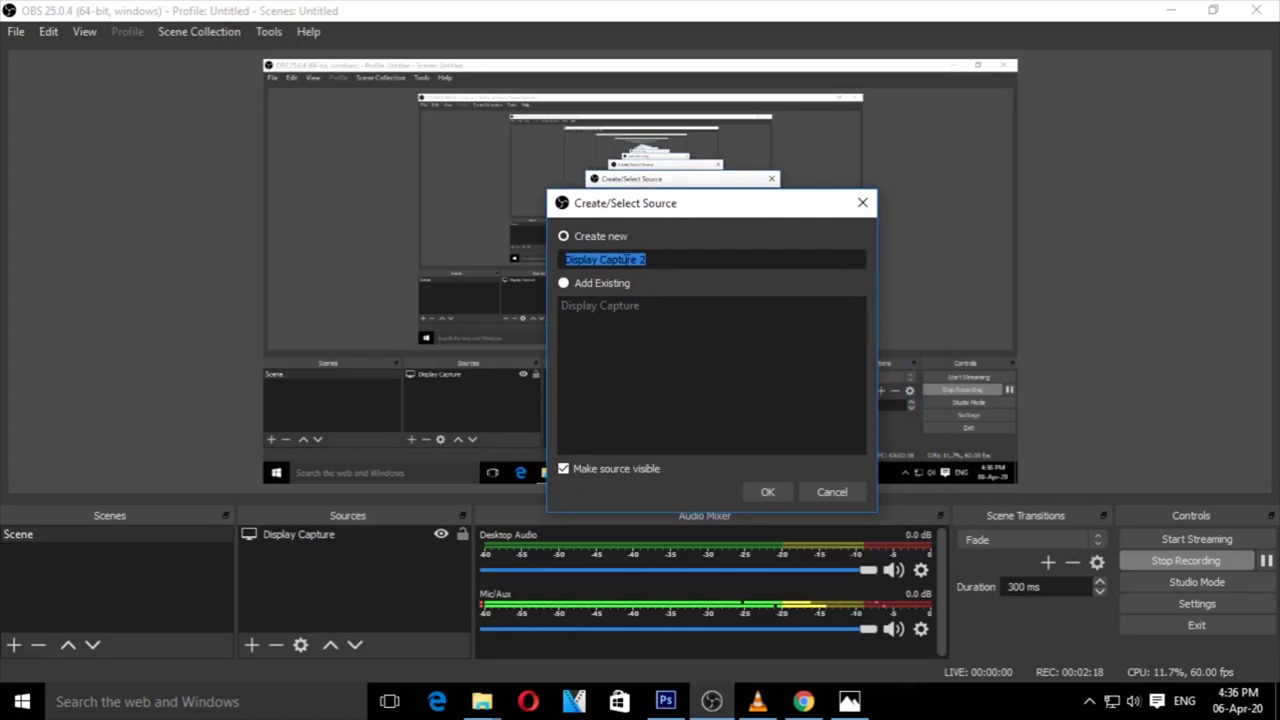
click(668, 260)
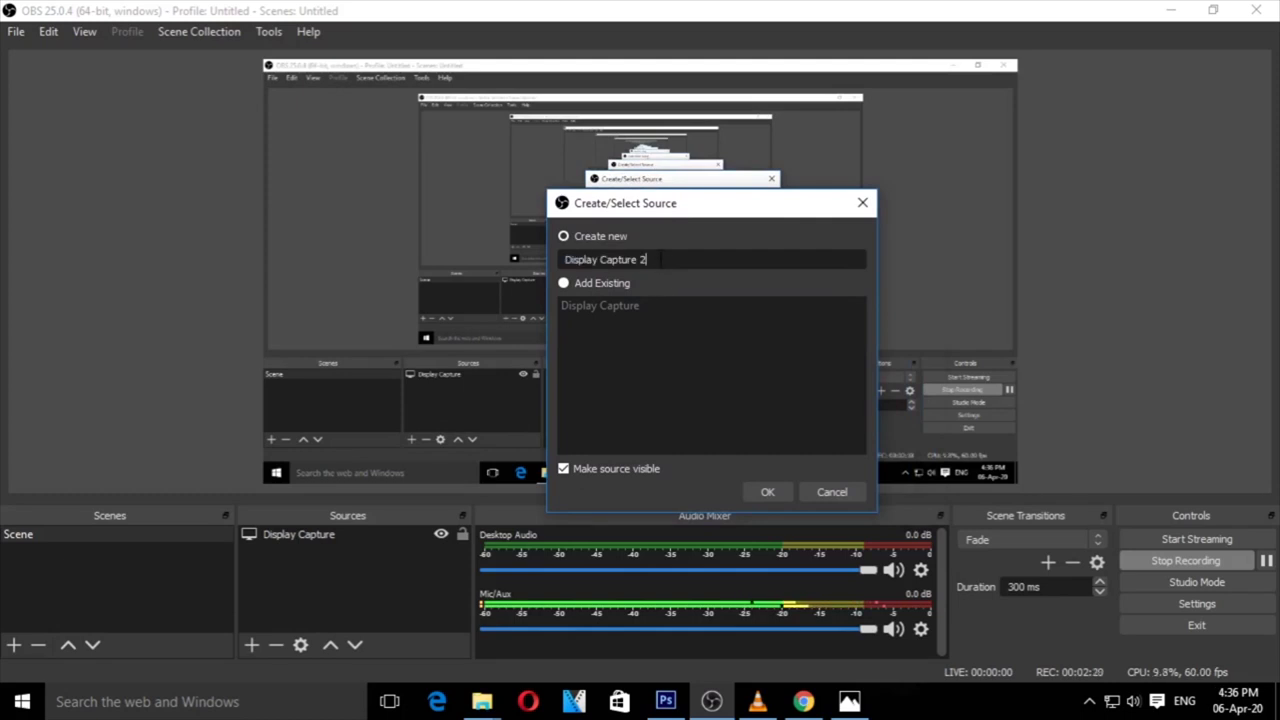
click(768, 493)
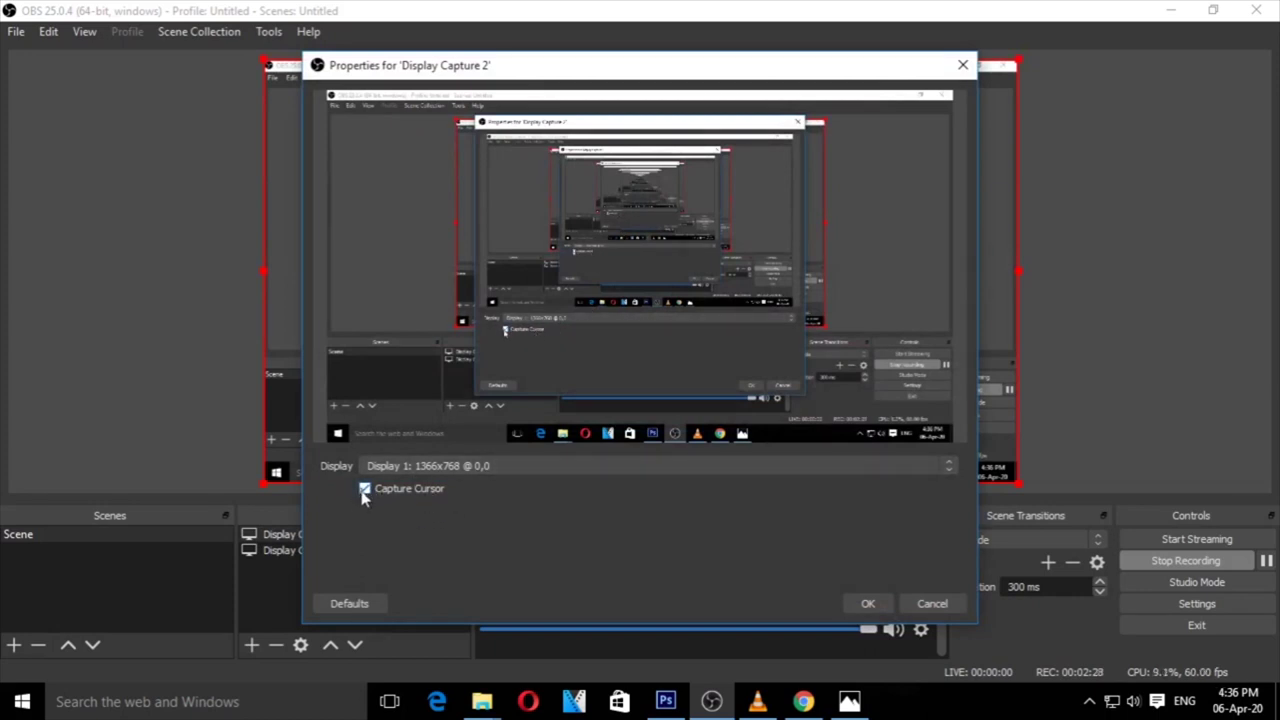
click(866, 602)
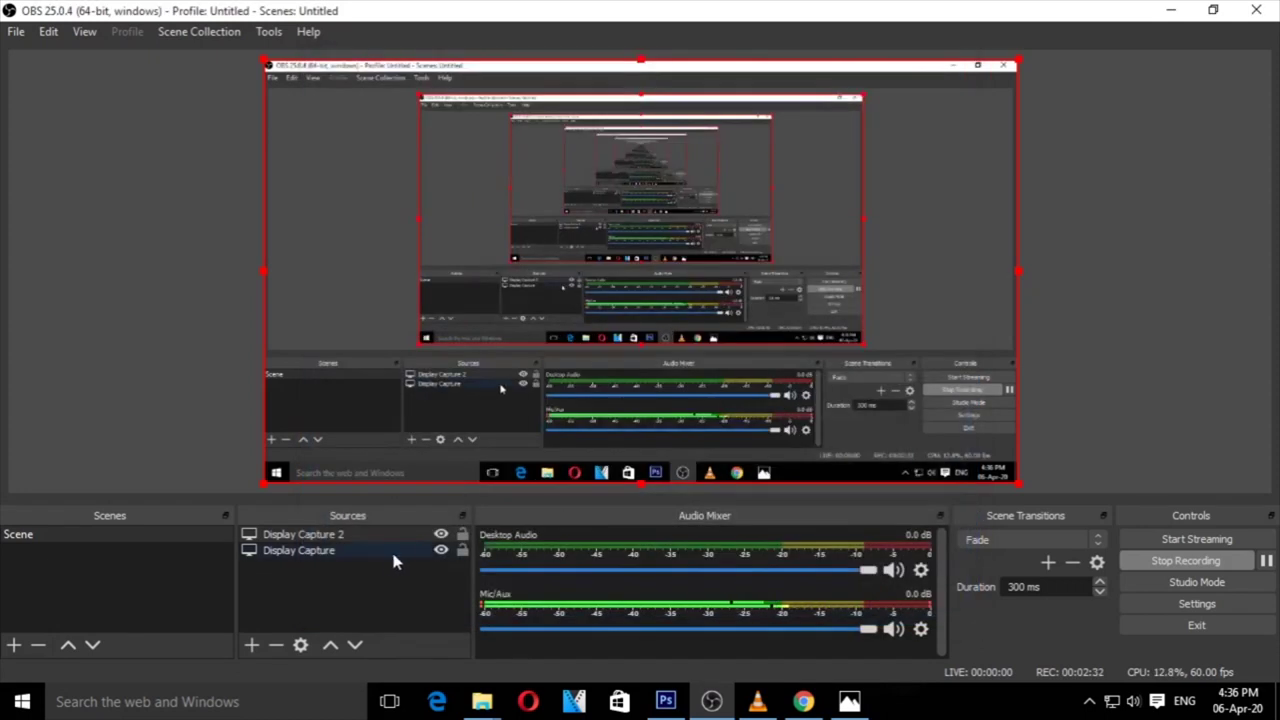
click(343, 551)
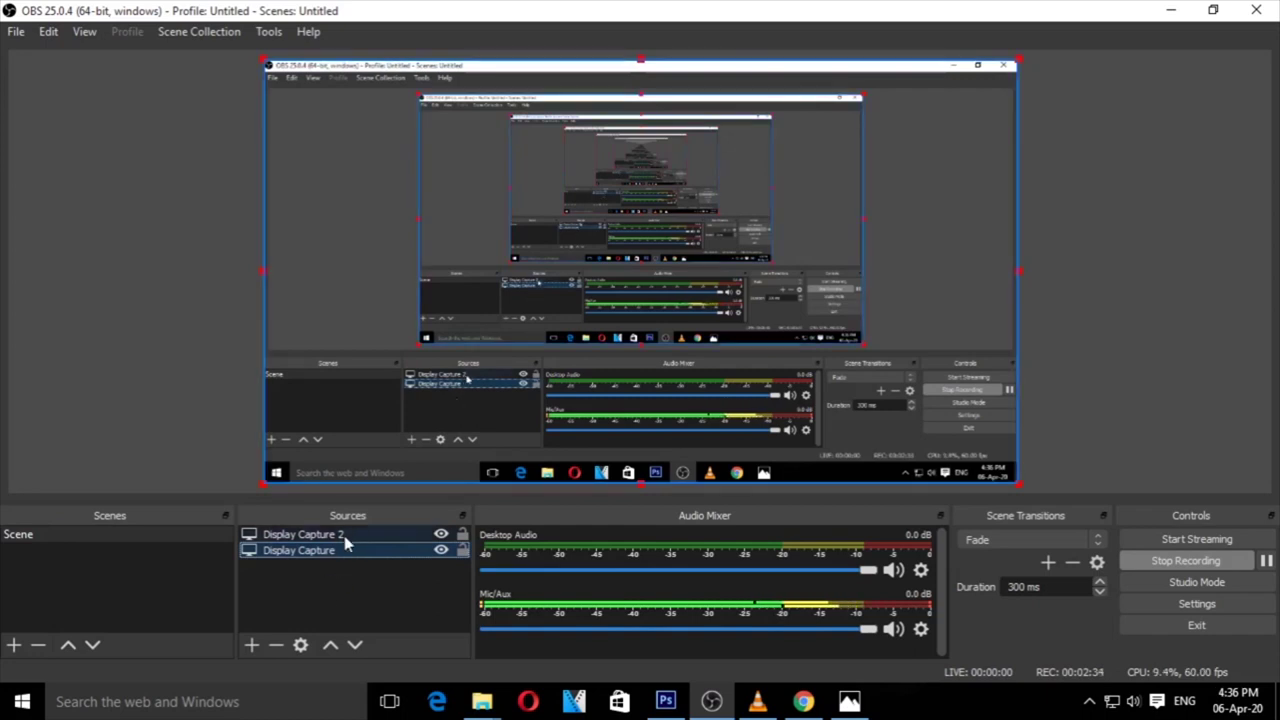
click(340, 538)
click(337, 554)
click(345, 538)
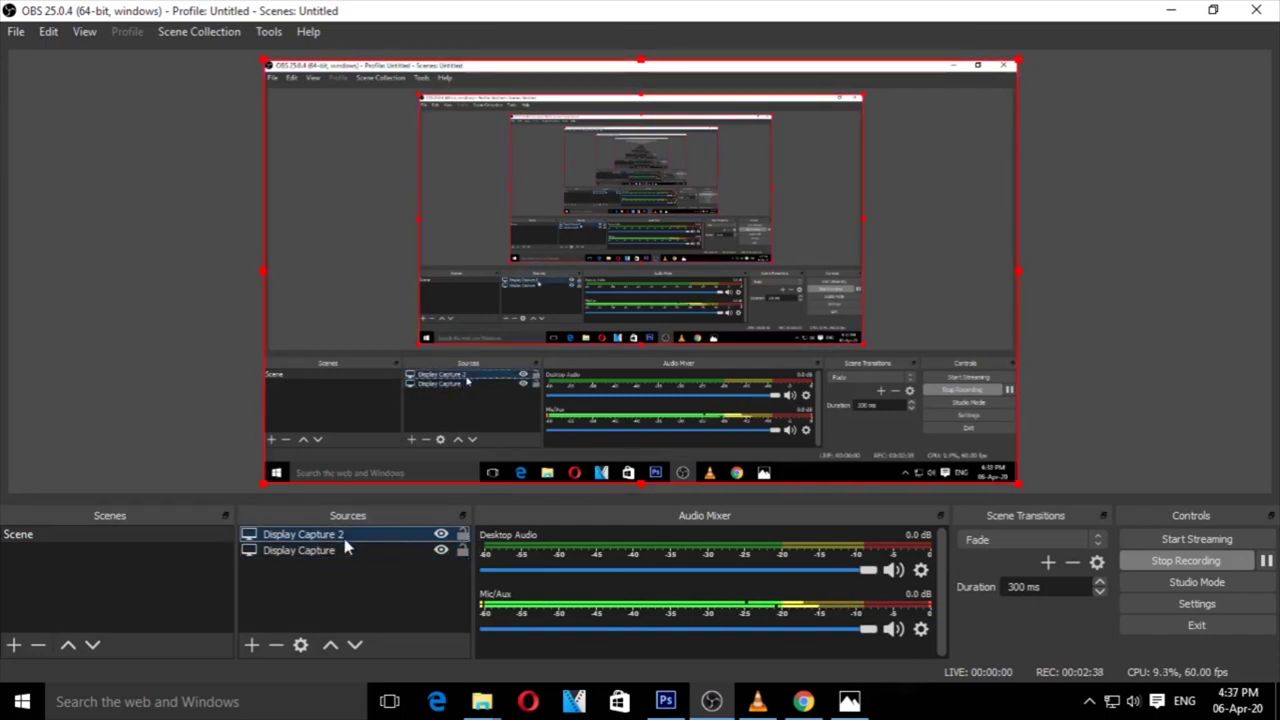
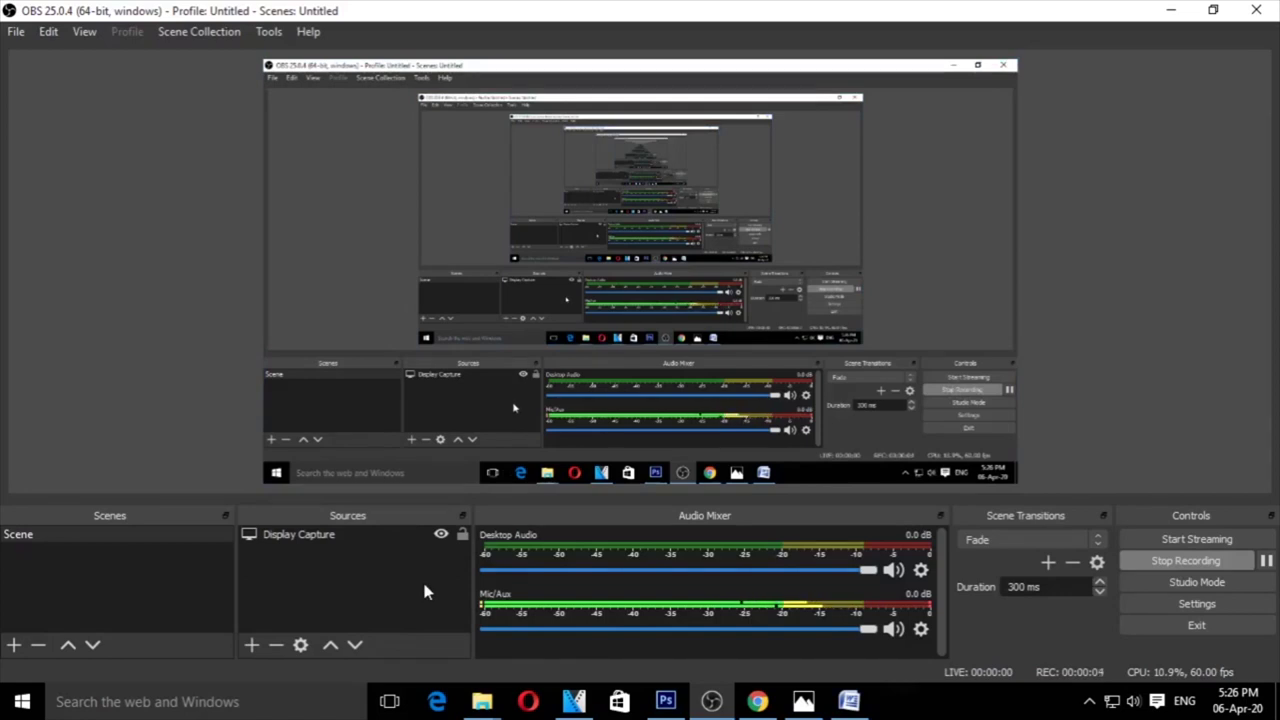
- Add a new Video Capture Device source for the webcam, keeping its default name and settings
click(253, 645)
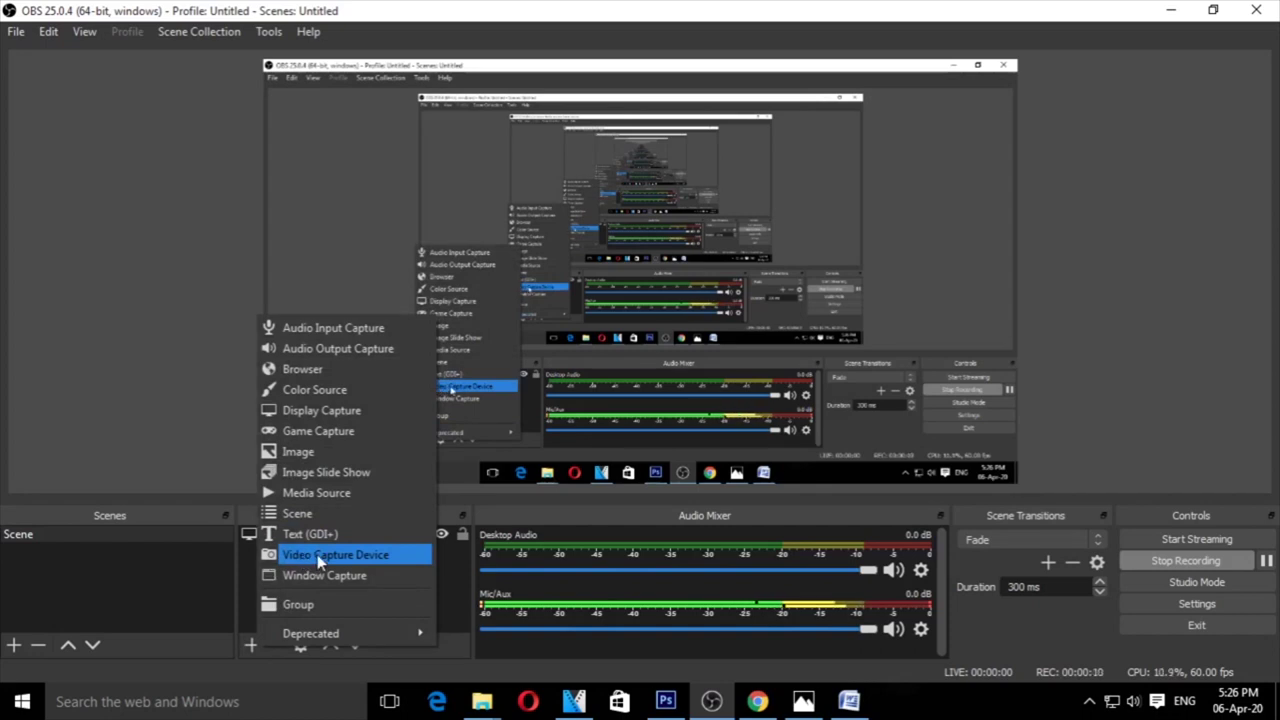
click(317, 554)
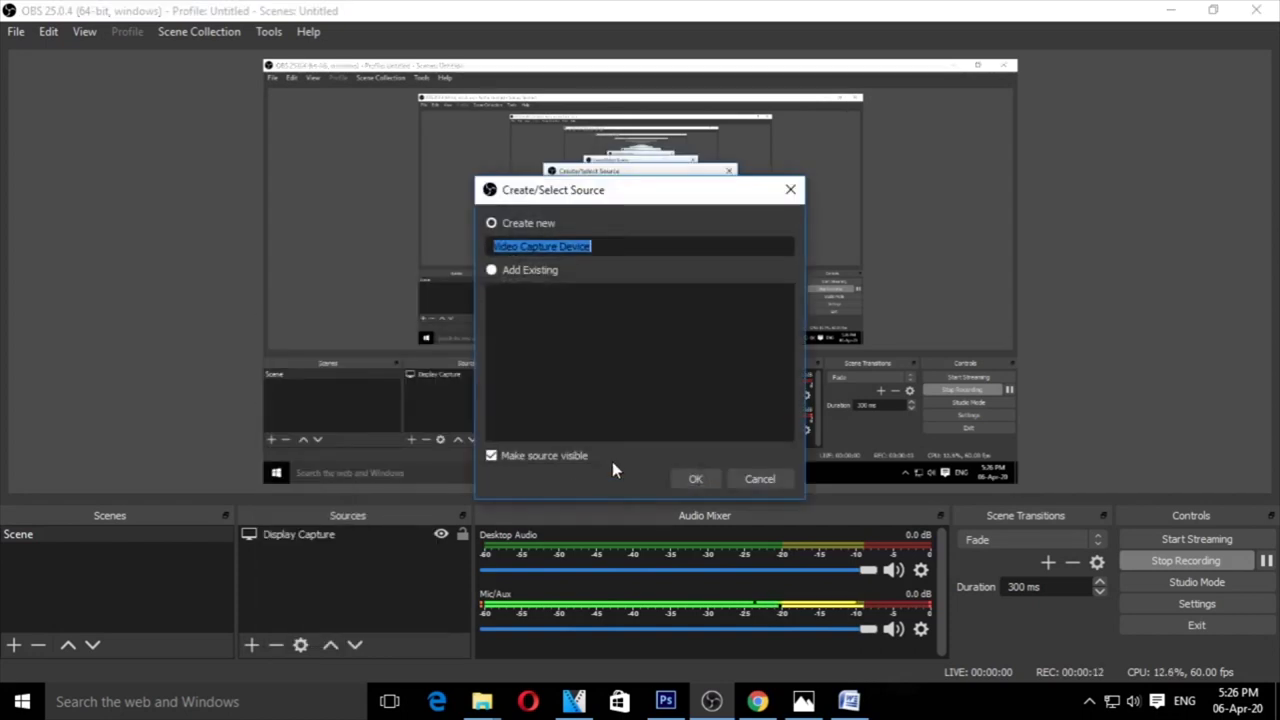
drag(668, 193, 632, 175)
click(645, 458)
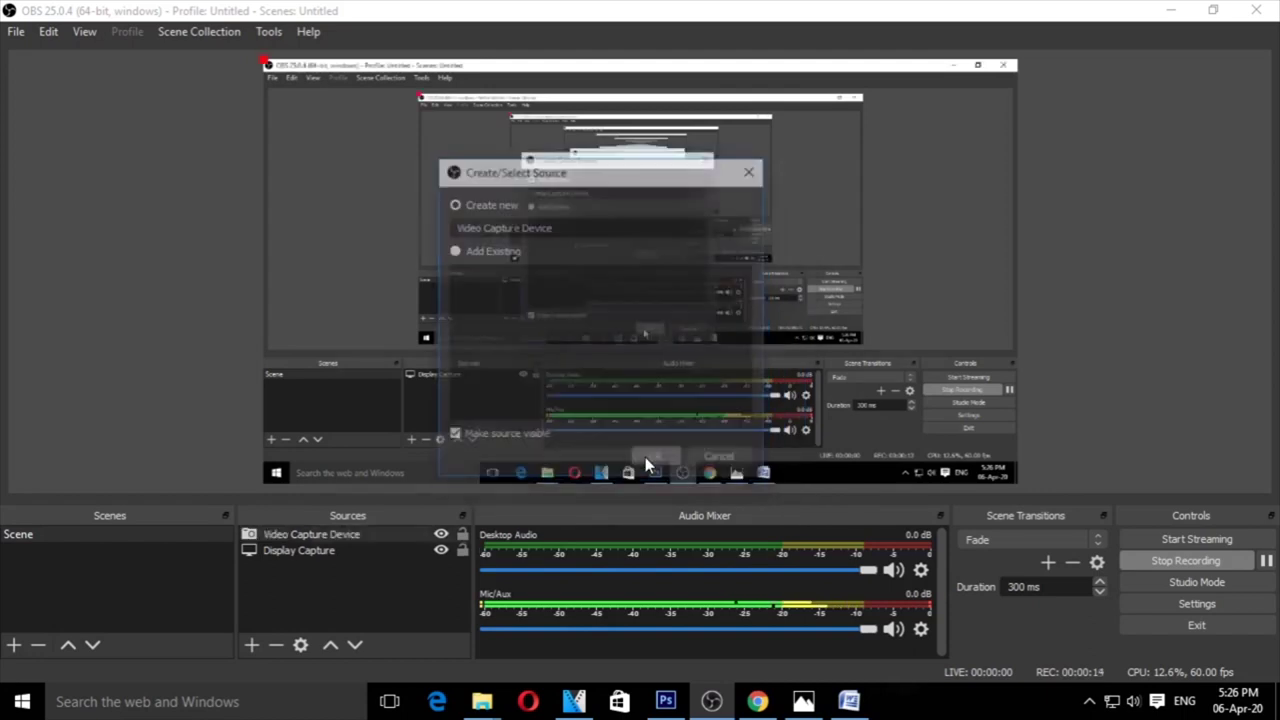
drag(672, 67, 689, 113)
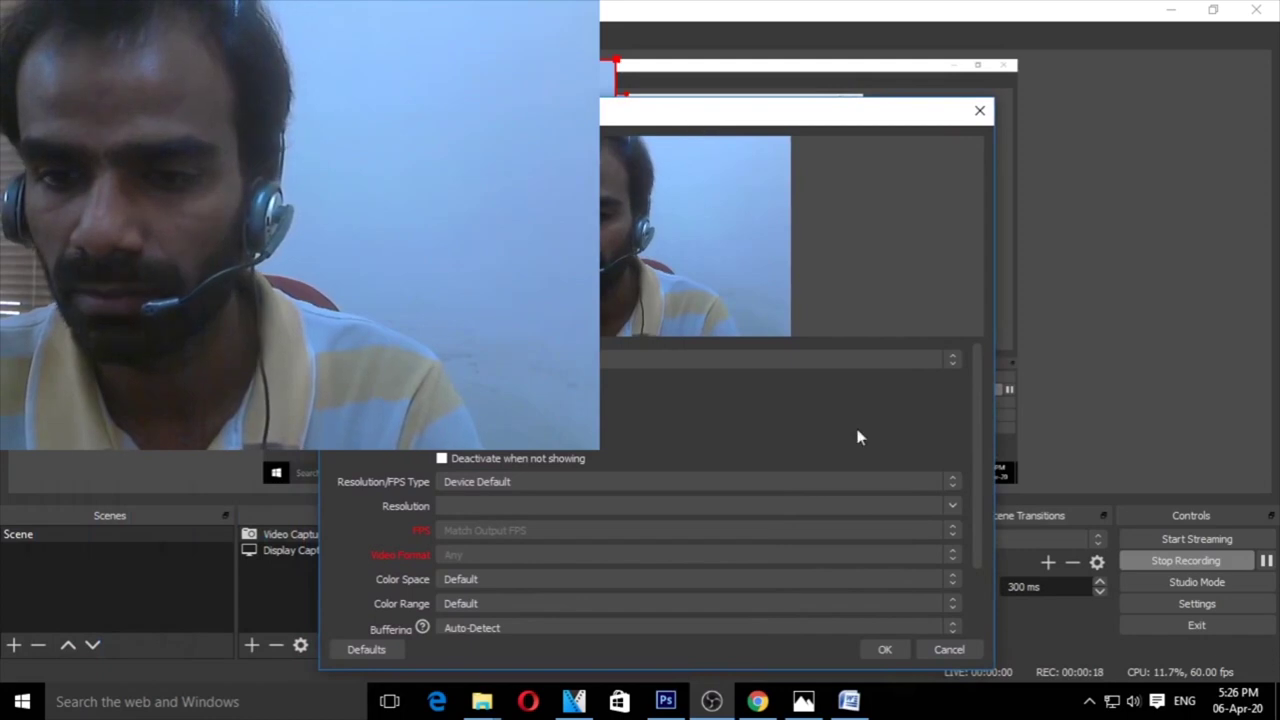
drag(979, 443, 974, 563)
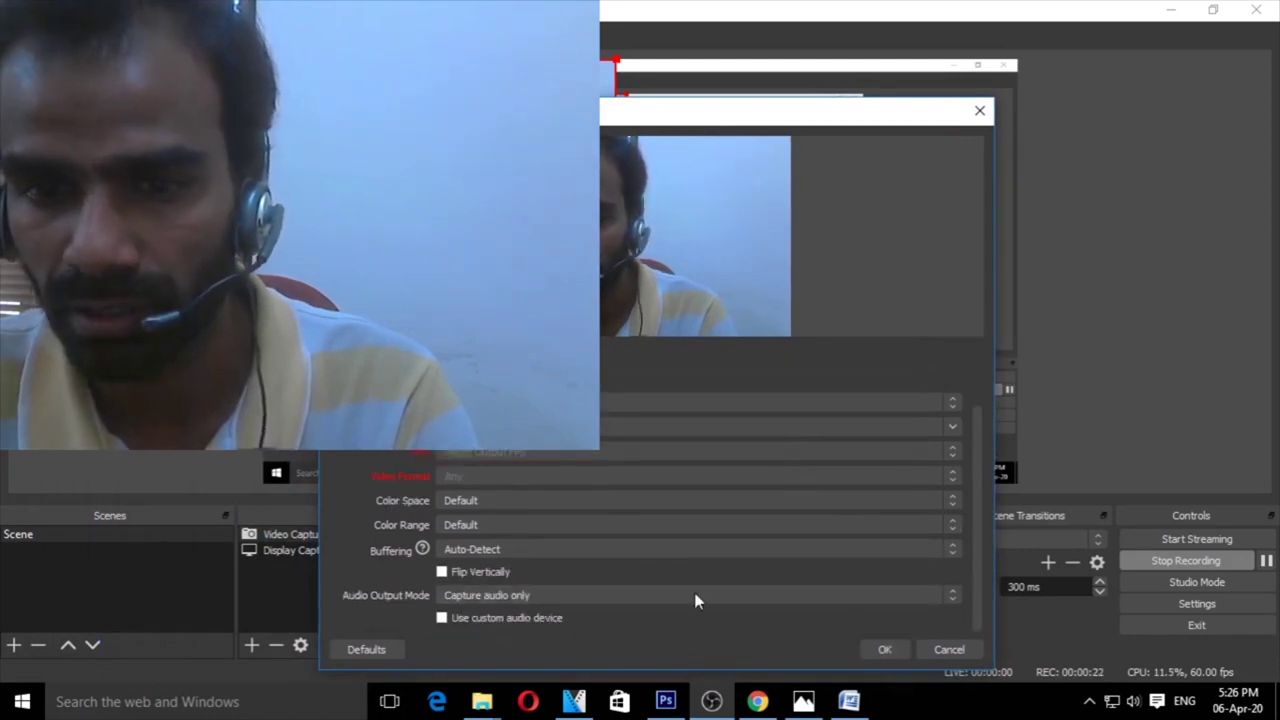
click(886, 650)
- Shrink the webcam picture and place it in the upper-right corner of the canvas
drag(440, 190, 648, 249)
drag(590, 106, 536, 136)
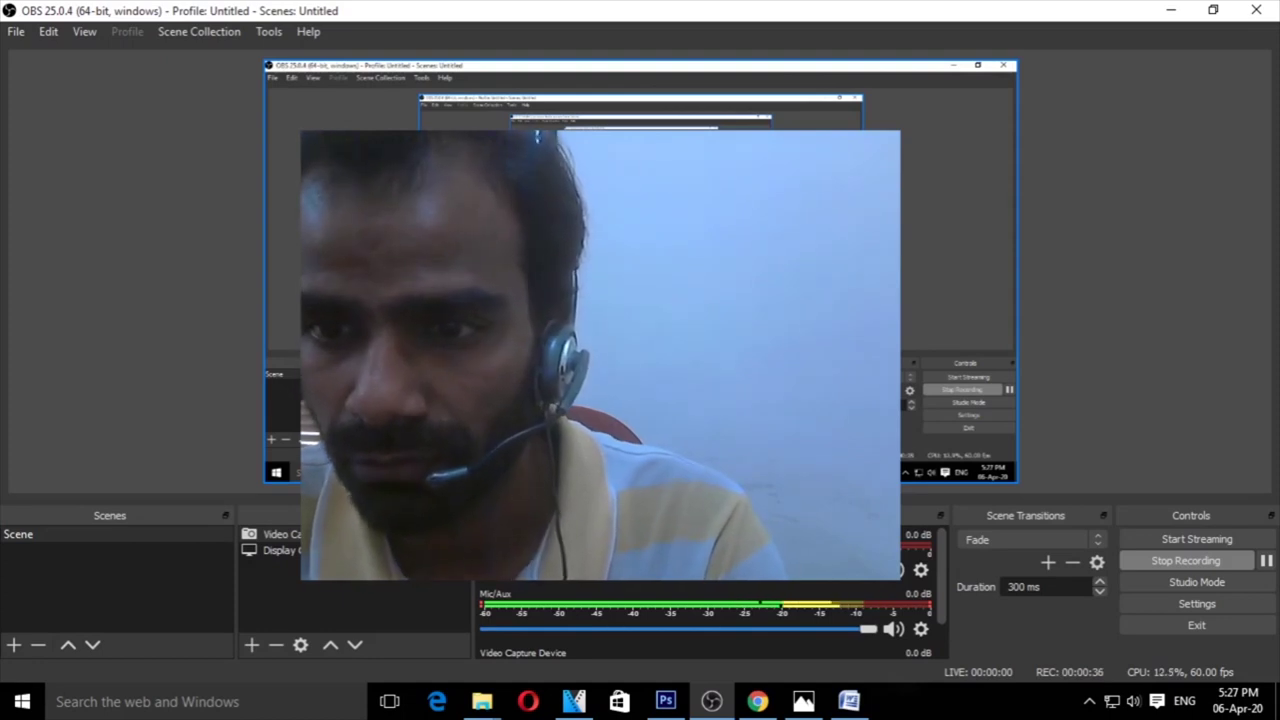
drag(782, 405, 998, 90)
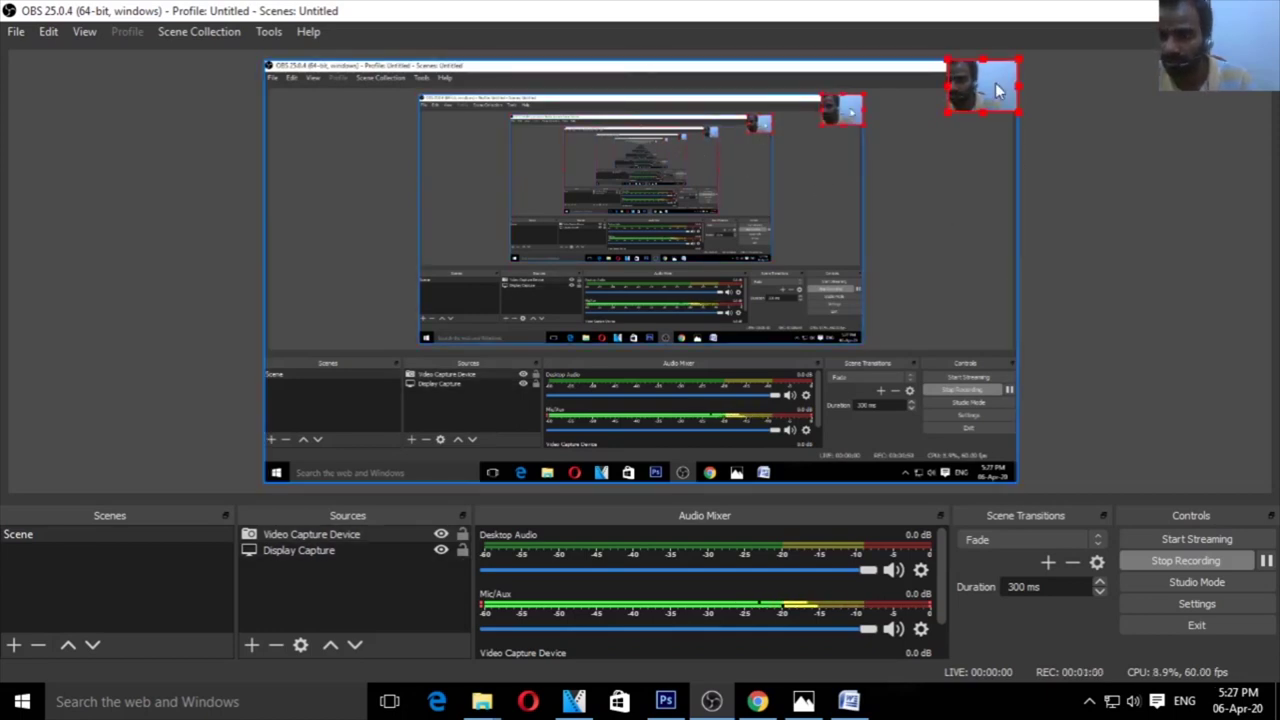
- Make the Audio Mixer area taller and select Microphone (2- High Definition Audio Device) as the Mic/Aux device
mouse_move(941, 552)
mouse_down()
mouse_move(943, 590)
mouse_move(941, 556)
mouse_up()
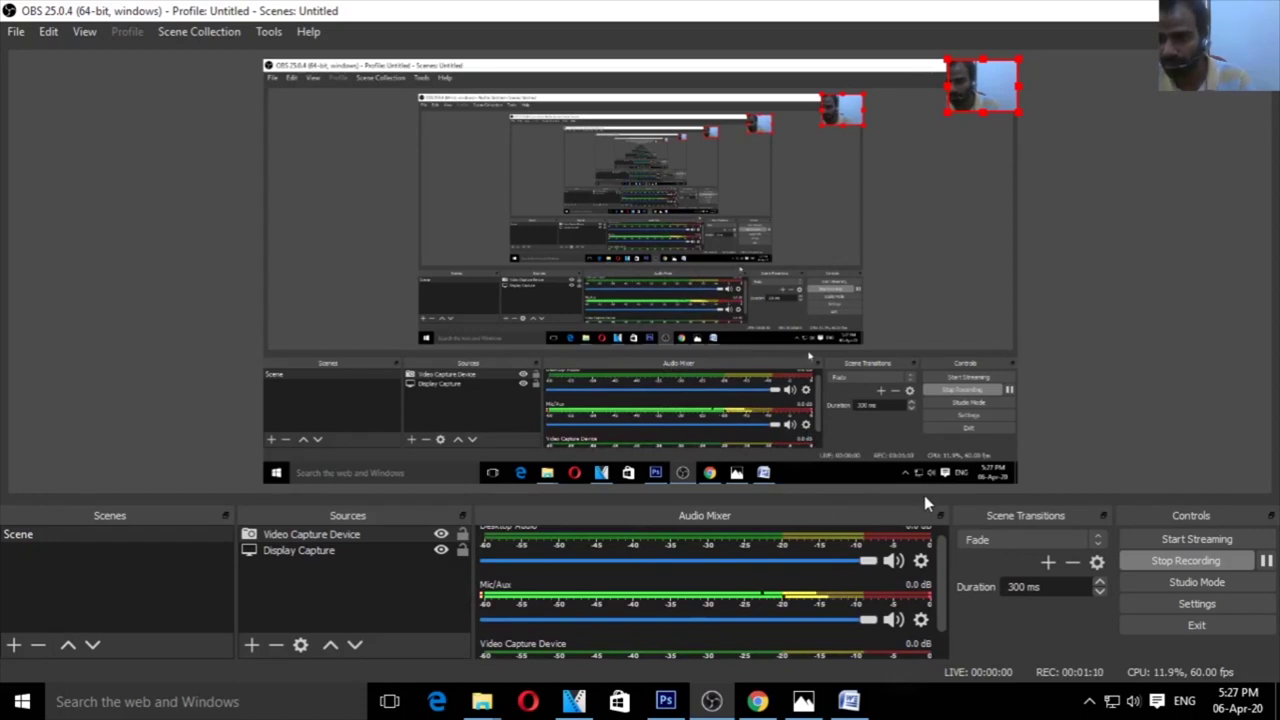
drag(920, 505, 927, 426)
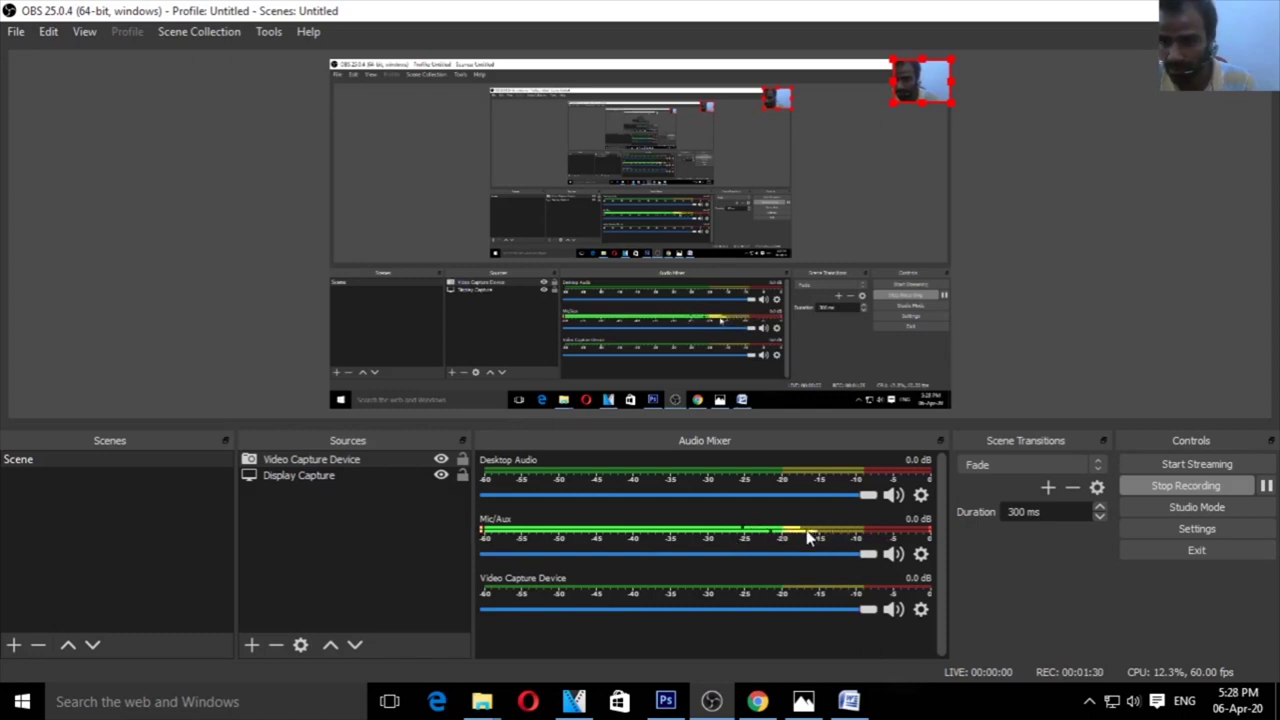
click(921, 555)
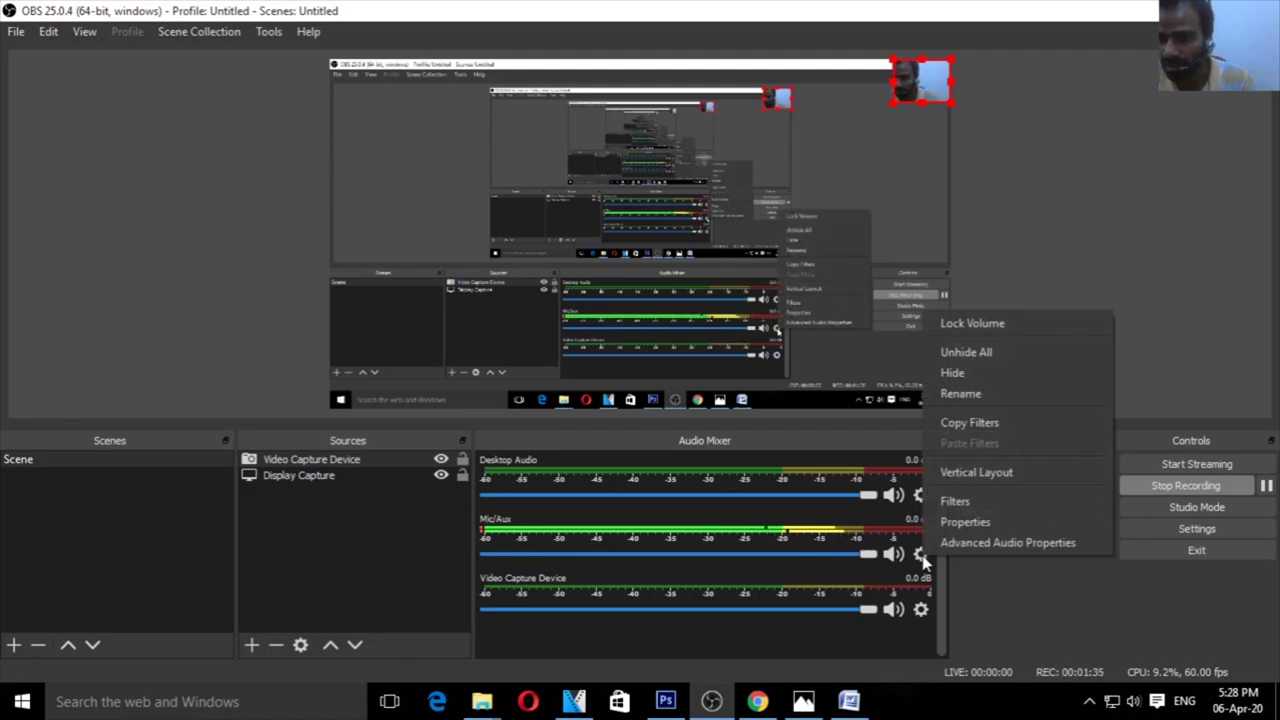
click(964, 522)
drag(743, 72, 668, 137)
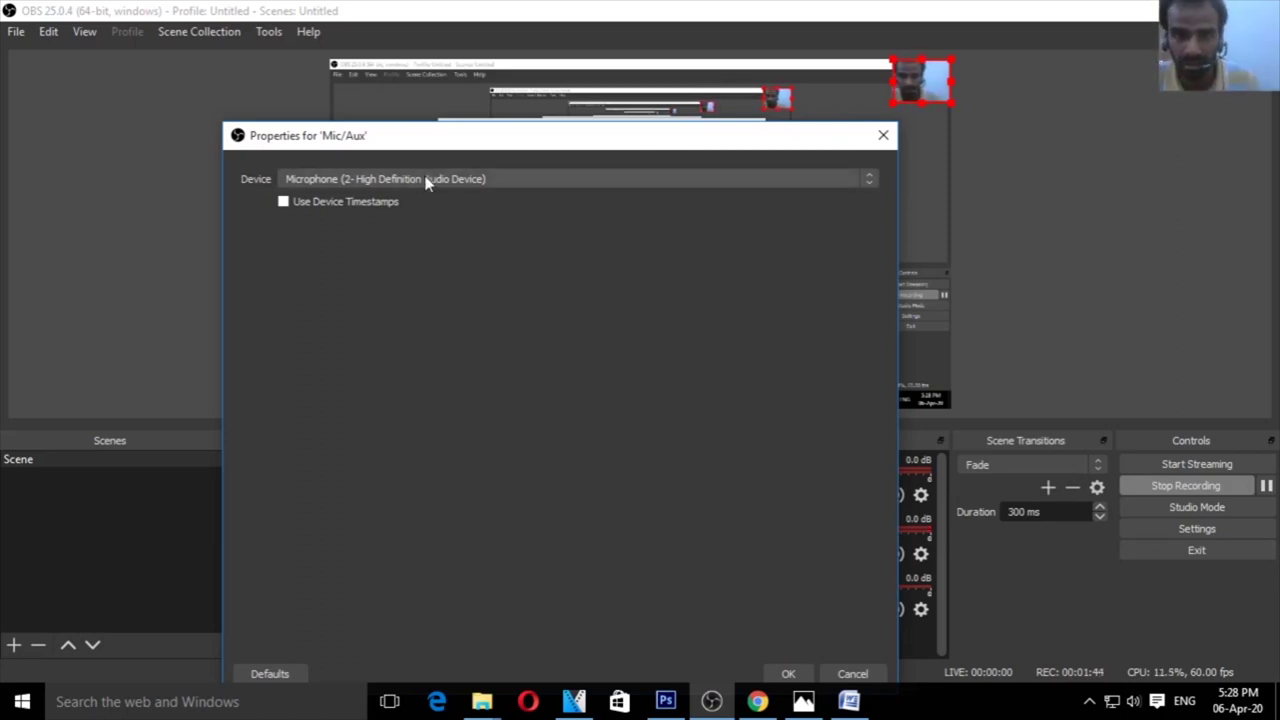
click(380, 190)
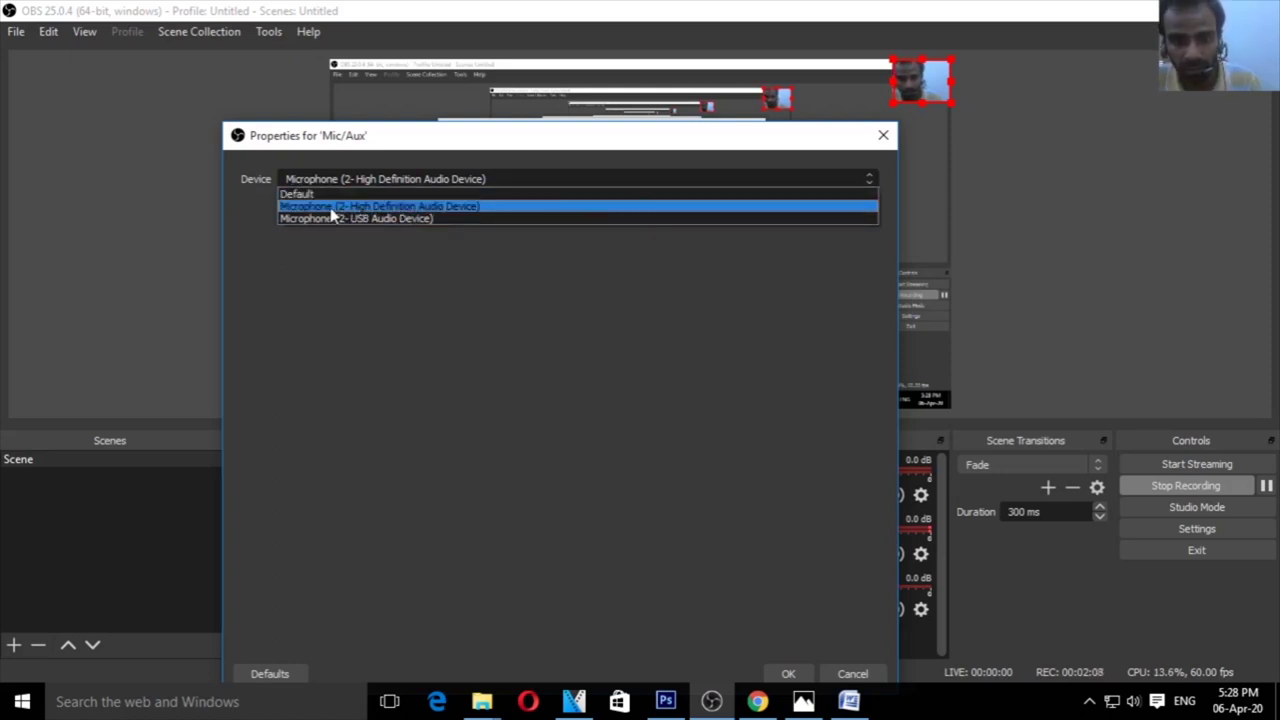
click(445, 137)
click(405, 179)
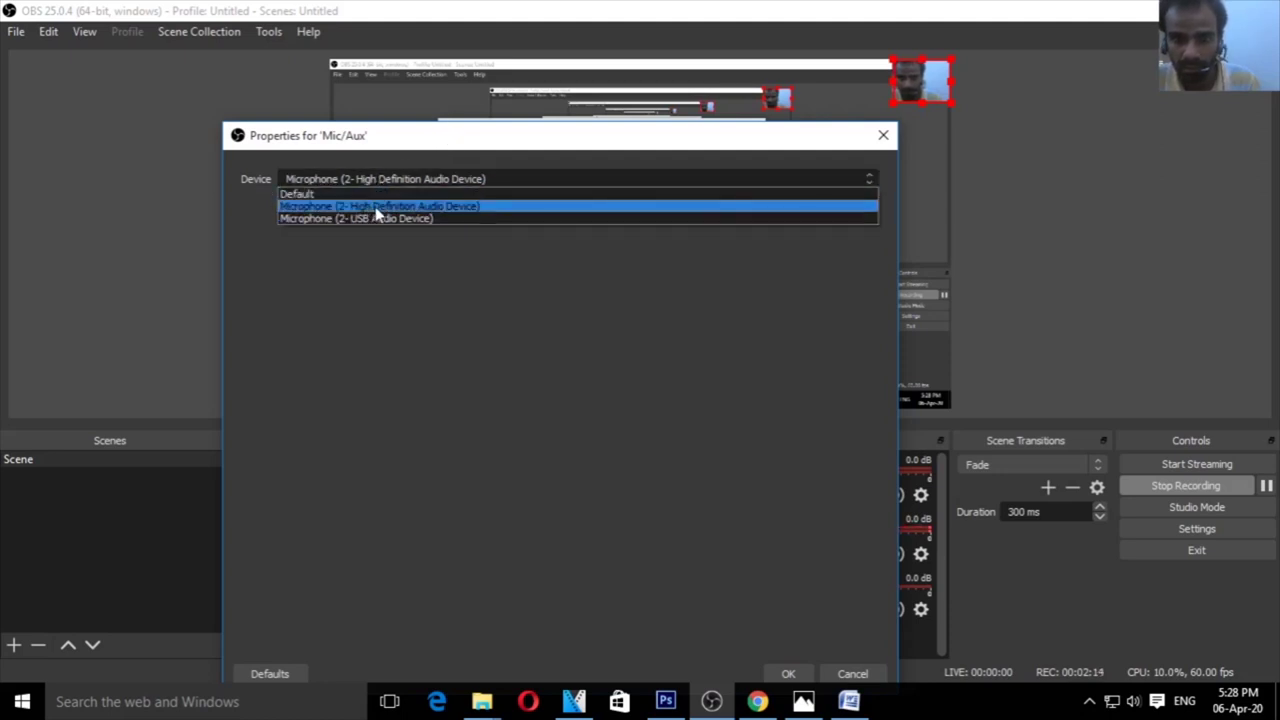
click(378, 210)
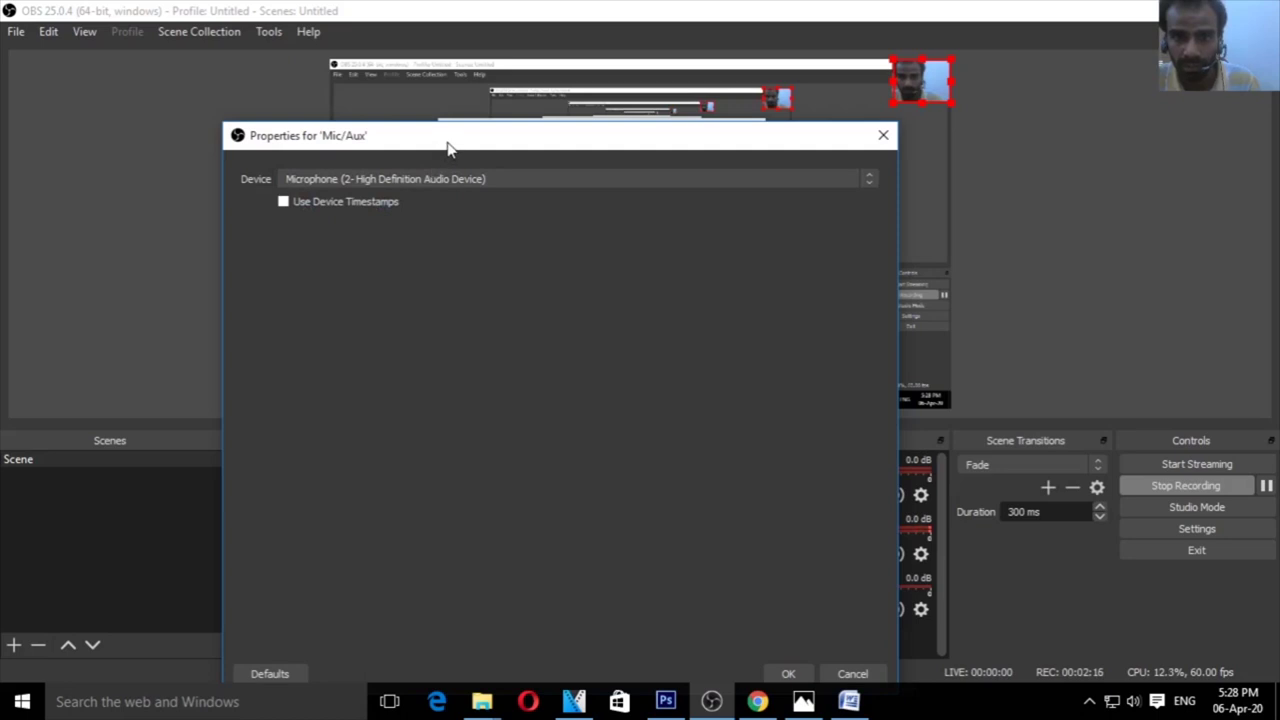
drag(447, 148, 382, 118)
click(727, 644)
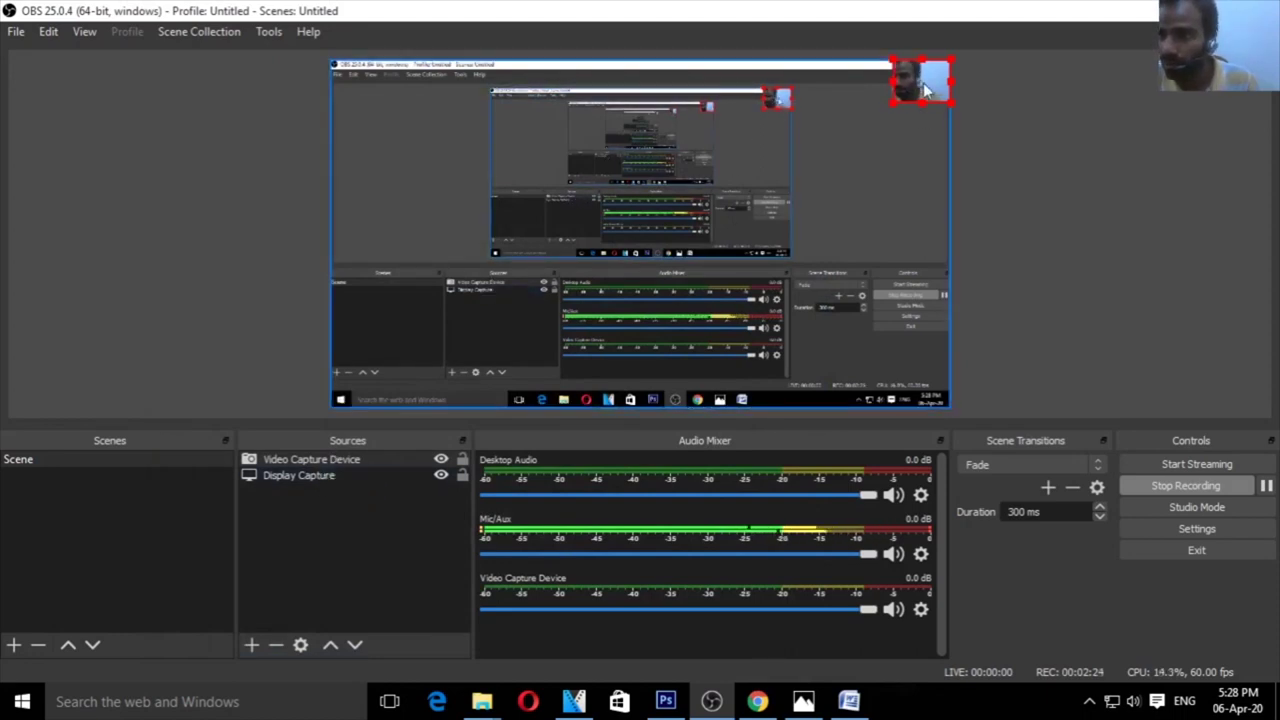
- Shrink the webcam picture slightly in the canvas's upper-right corner, and briefly minimize OBS to view the overlay over VEGAS Pro before returning
mouse_move(896, 101)
mouse_down()
mouse_move(820, 160)
mouse_move(874, 106)
mouse_move(910, 98)
mouse_up()
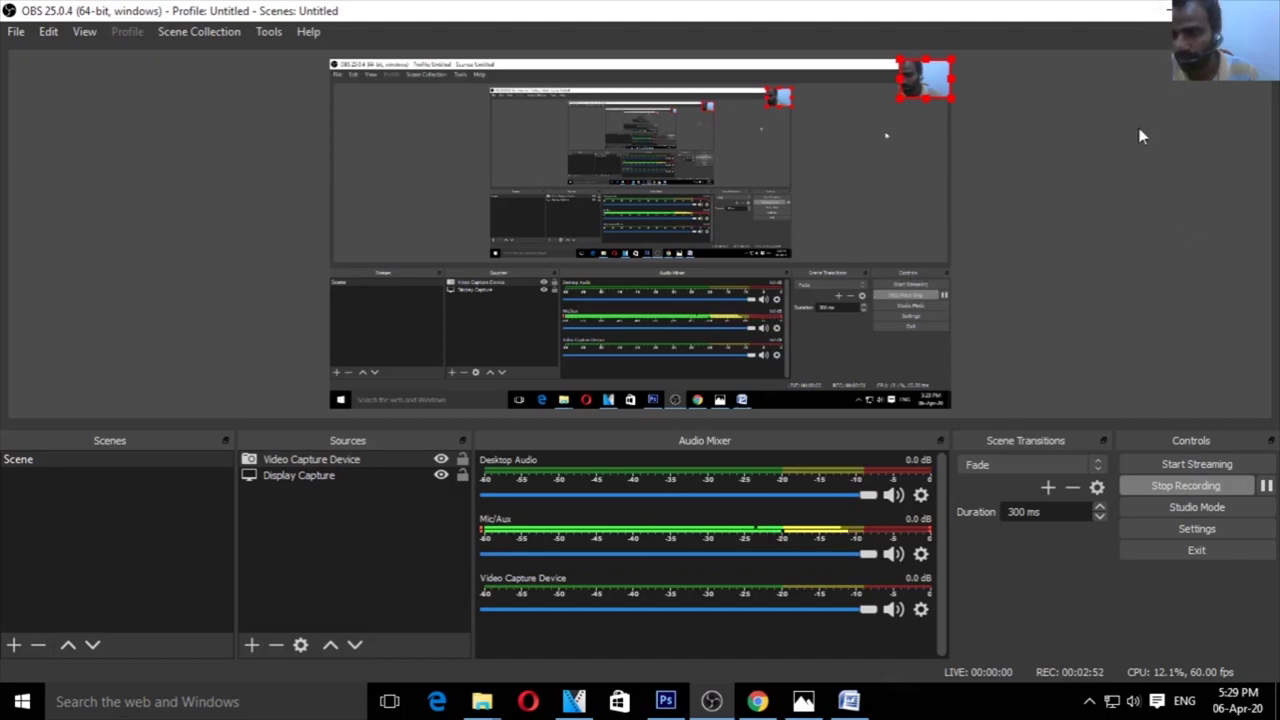
click(1160, 10)
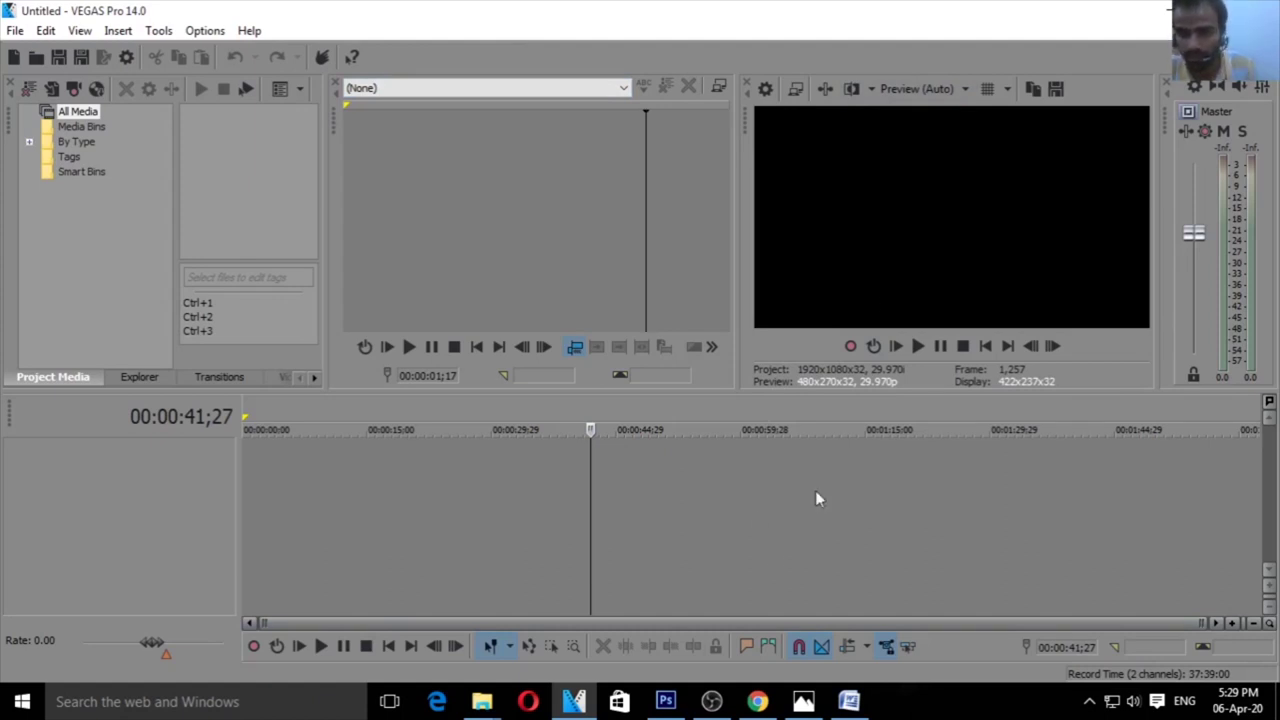
click(711, 701)
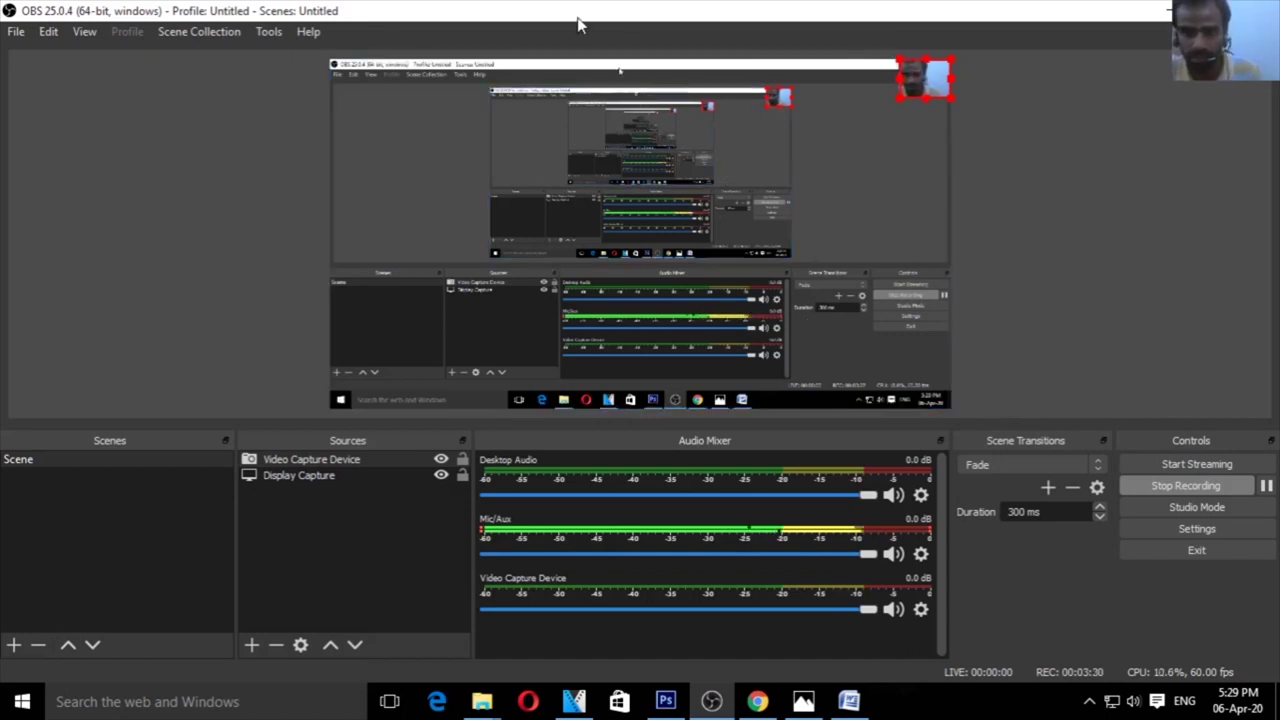
- Show the file commands for recordings and settings
click(13, 33)
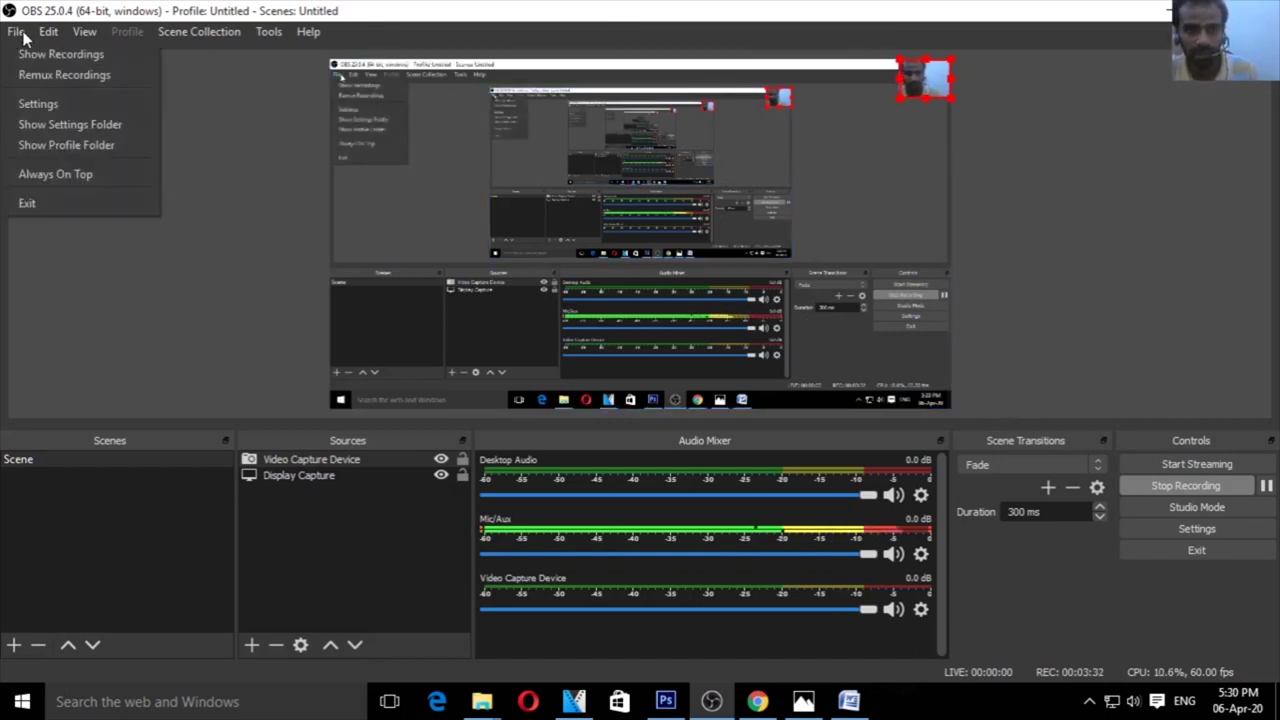